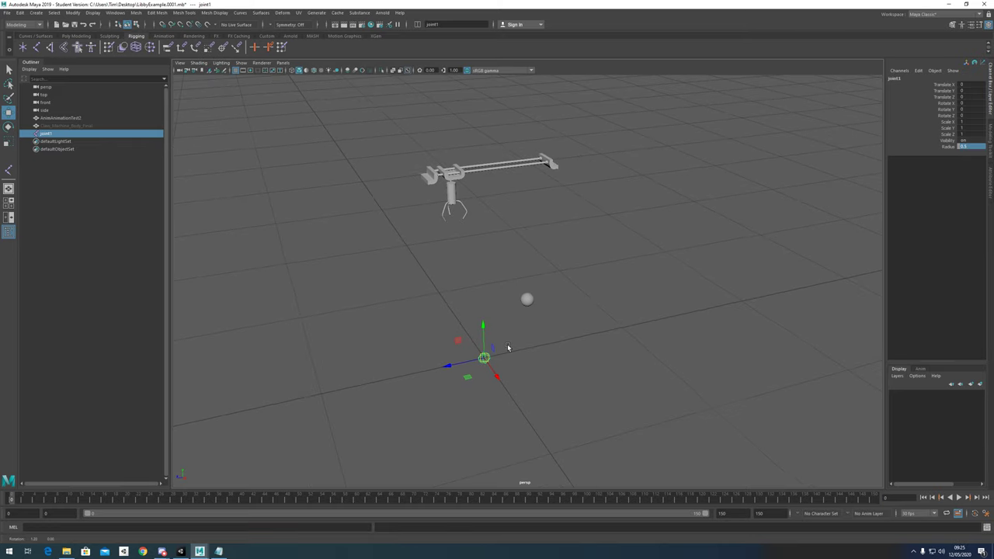
# Step: Raise the joint at the origin vertically to about Y 213, near the height of the claw assembly
pyautogui.moveTo(491, 332); pyautogui.dragTo(506, 177)
pyautogui.keyDown('alt'); pyautogui.moveTo(506, 178); pyautogui.dragTo(493, 226, button='middle'); pyautogui.keyUp('alt')
pyautogui.scroll(3, 448, 254)
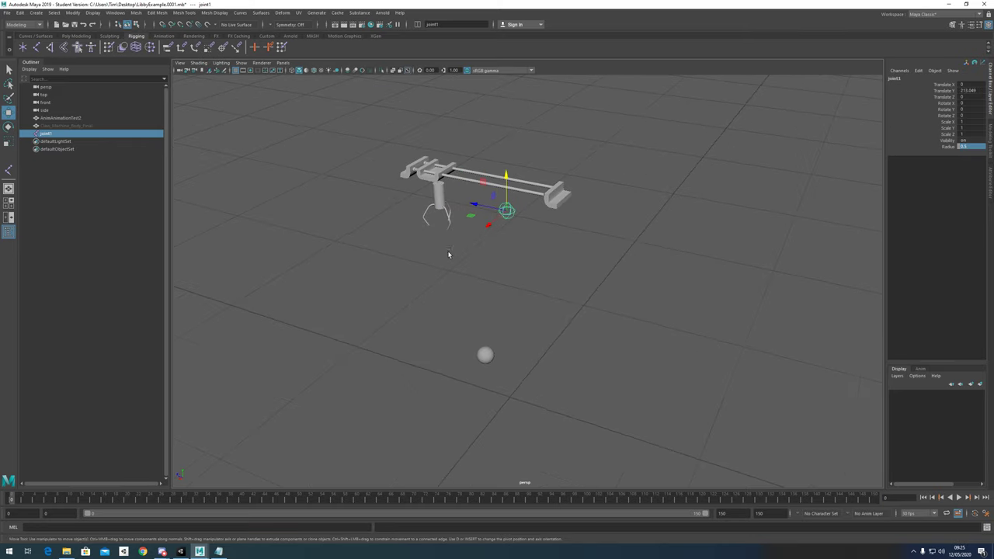
pyautogui.keyDown('alt'); pyautogui.moveTo(448, 253); pyautogui.dragTo(491, 257); pyautogui.keyUp('alt')
# Step: Create a second joint snapped to the grid origin and raise it to just below the first joint
pyautogui.click(38, 48)
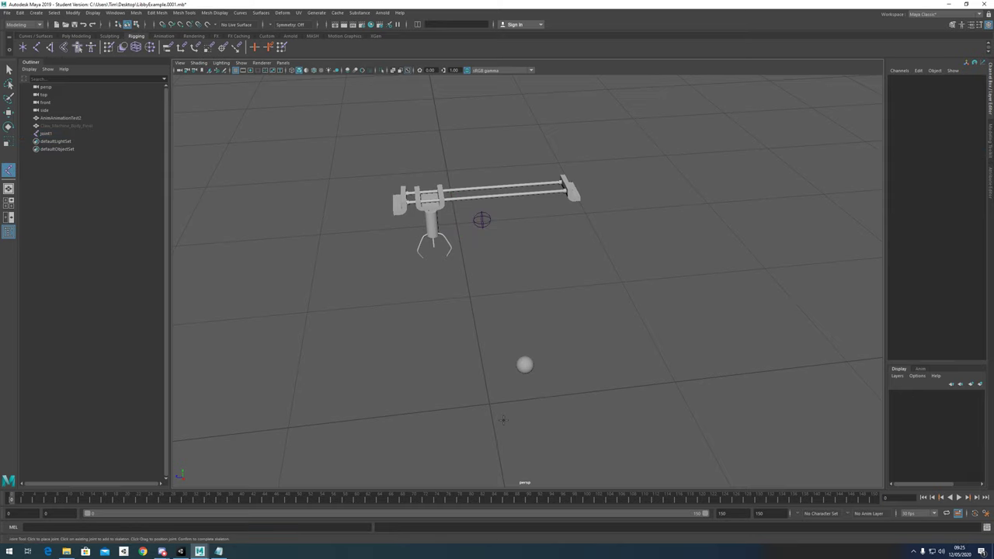
pyautogui.press('x')
pyautogui.click(496, 406)
pyautogui.press('w')
pyautogui.moveTo(490, 380); pyautogui.dragTo(469, 242)
pyautogui.keyDown('alt'); pyautogui.moveTo(506, 333); pyautogui.dragTo(464, 264); pyautogui.keyUp('alt')
pyautogui.keyDown('alt'); pyautogui.moveTo(490, 261); pyautogui.dragTo(489, 312, button='middle'); pyautogui.keyUp('alt')
pyautogui.scroll(3, 491, 303)
pyautogui.keyDown('alt'); pyautogui.moveTo(494, 289); pyautogui.dragTo(495, 416); pyautogui.keyUp('alt')
# Step: Rename the first, upper joint to ClawRoot
pyautogui.click(494, 278)
pyautogui.click(507, 267)
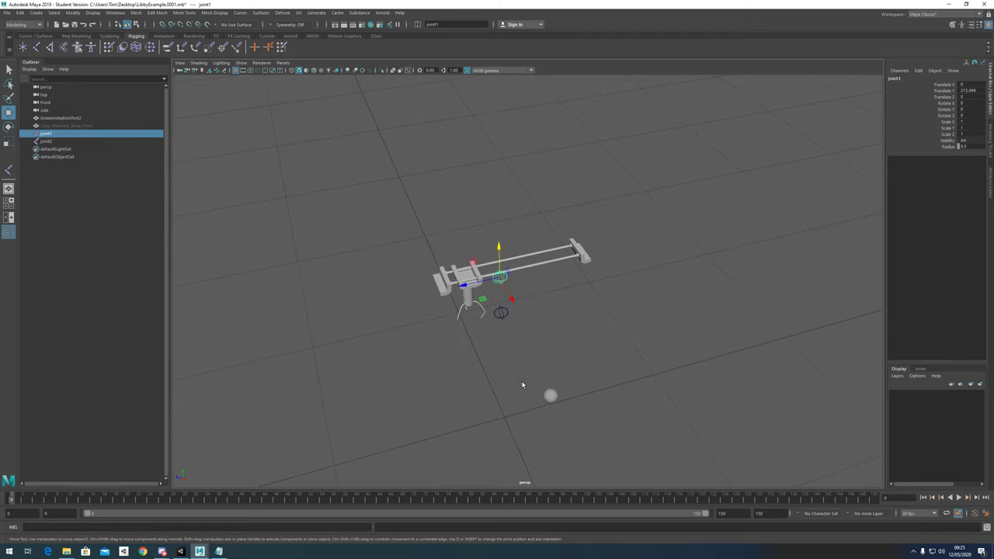
pyautogui.keyDown('alt'); pyautogui.moveTo(522, 385); pyautogui.dragTo(466, 327); pyautogui.keyUp('alt')
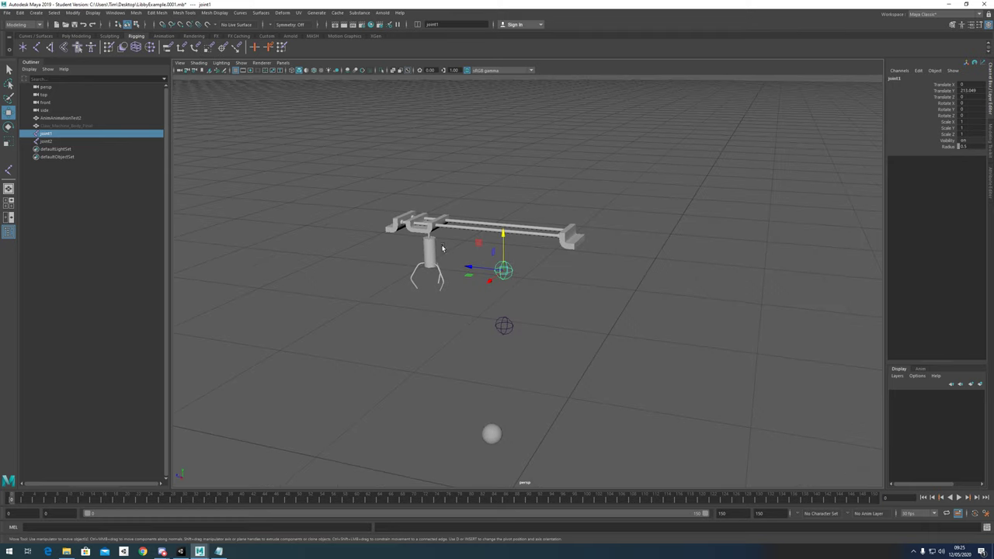
pyautogui.moveTo(517, 305)
pyautogui.keyDown('alt'); pyautogui.mouseDown()
pyautogui.moveTo(584, 298)
pyautogui.moveTo(548, 308)
pyautogui.moveTo(519, 297)
pyautogui.mouseUp(); pyautogui.keyUp('alt')
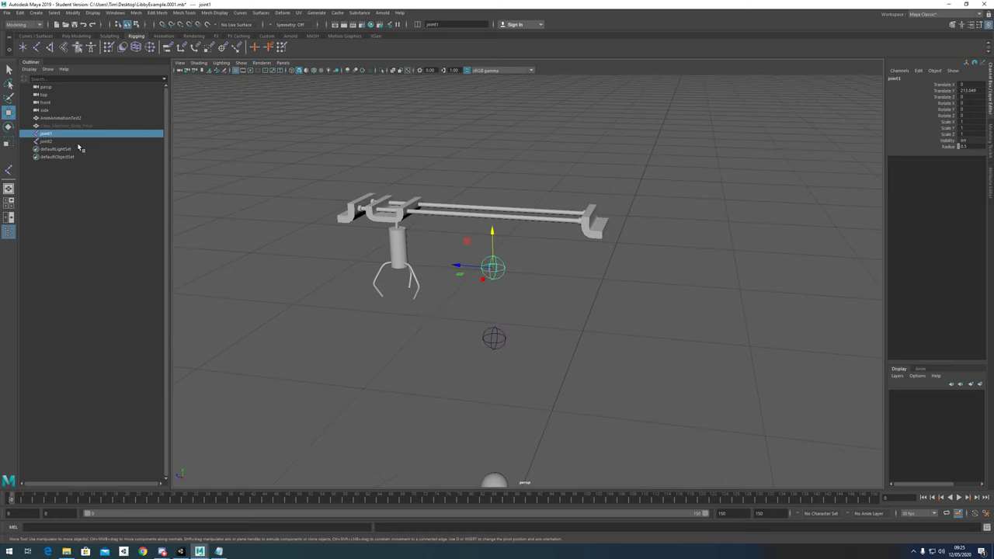
pyautogui.moveTo(447, 24); pyautogui.dragTo(406, 28)
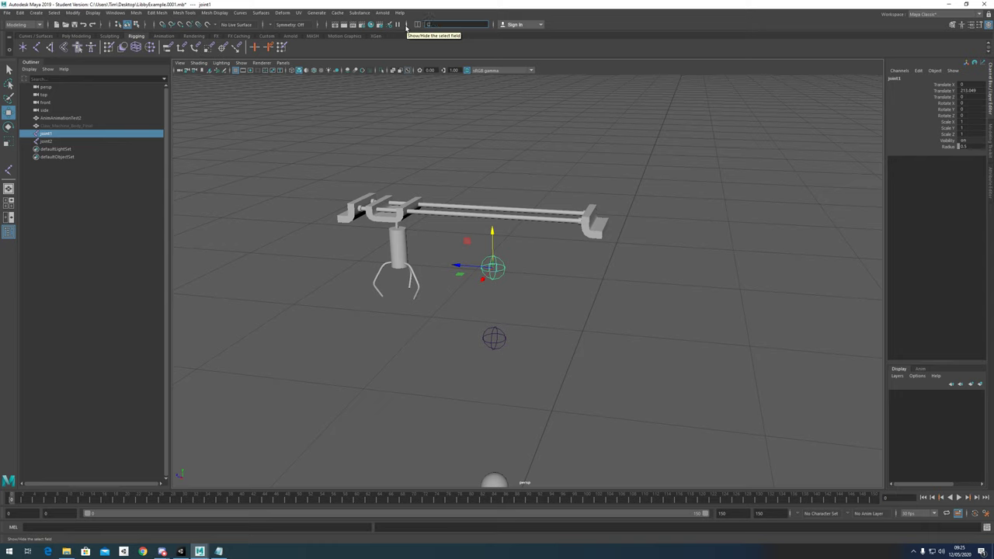
pyautogui.write('oot')
pyautogui.press('Return')
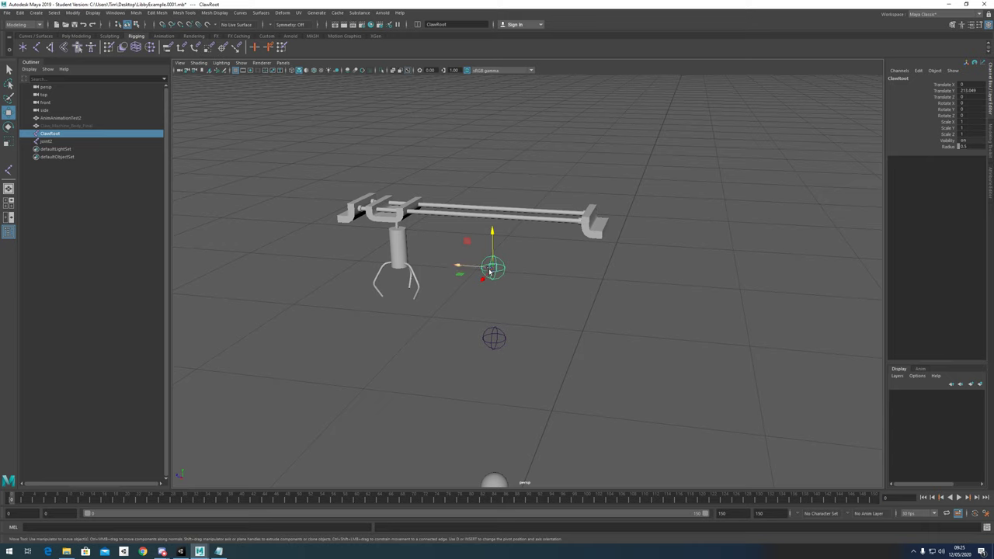
# Step: Move the second joint to the far end of the rails, at about X 26.4, Y 251.2, Z -67.8
pyautogui.keyDown('alt'); pyautogui.moveTo(590, 311); pyautogui.dragTo(488, 284); pyautogui.keyUp('alt')
pyautogui.scroll(-3, 507, 301)
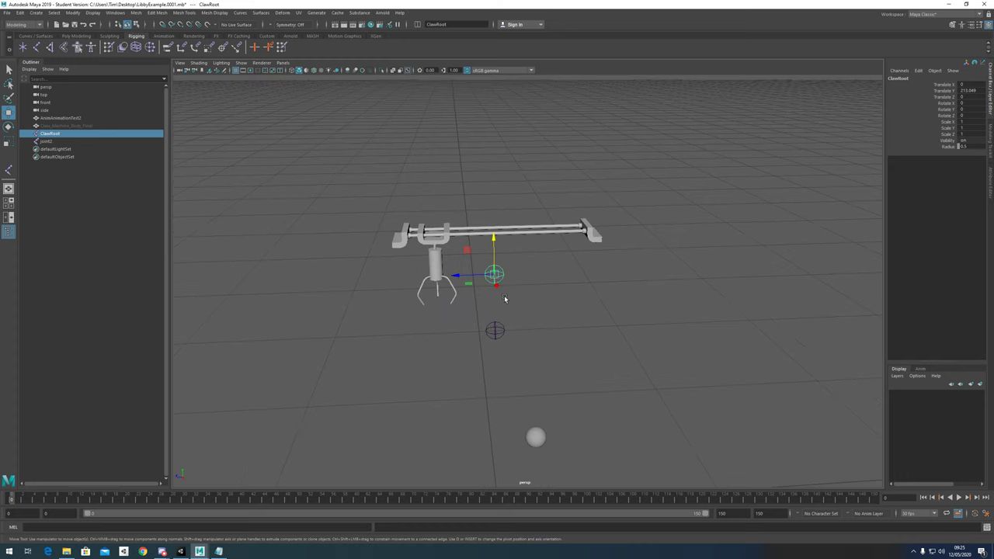
pyautogui.keyDown('alt'); pyautogui.moveTo(510, 308); pyautogui.dragTo(492, 365); pyautogui.keyUp('alt')
pyautogui.scroll(1, 509, 337)
pyautogui.click(486, 350)
pyautogui.moveTo(484, 342); pyautogui.dragTo(625, 238)
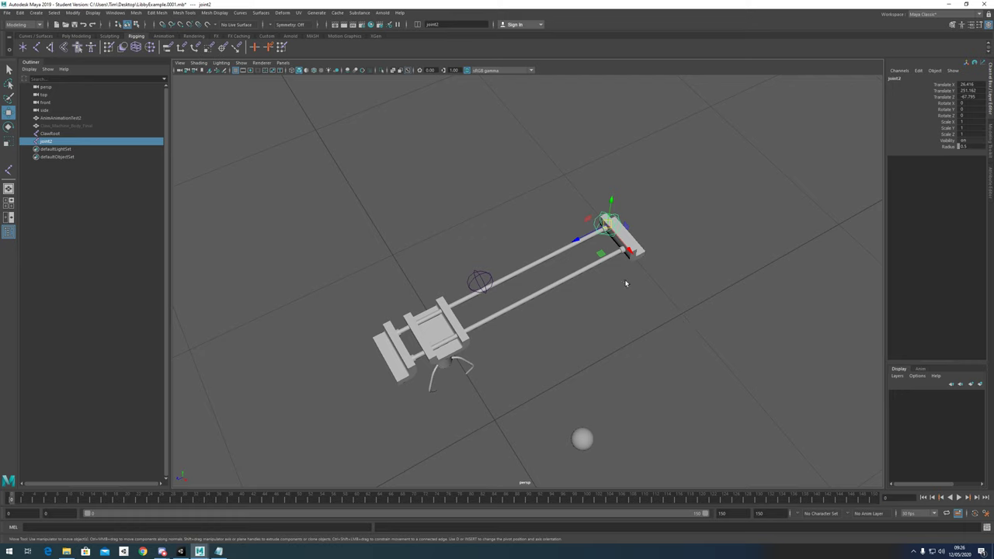
pyautogui.keyDown('alt'); pyautogui.moveTo(605, 269); pyautogui.dragTo(648, 259); pyautogui.keyUp('alt')
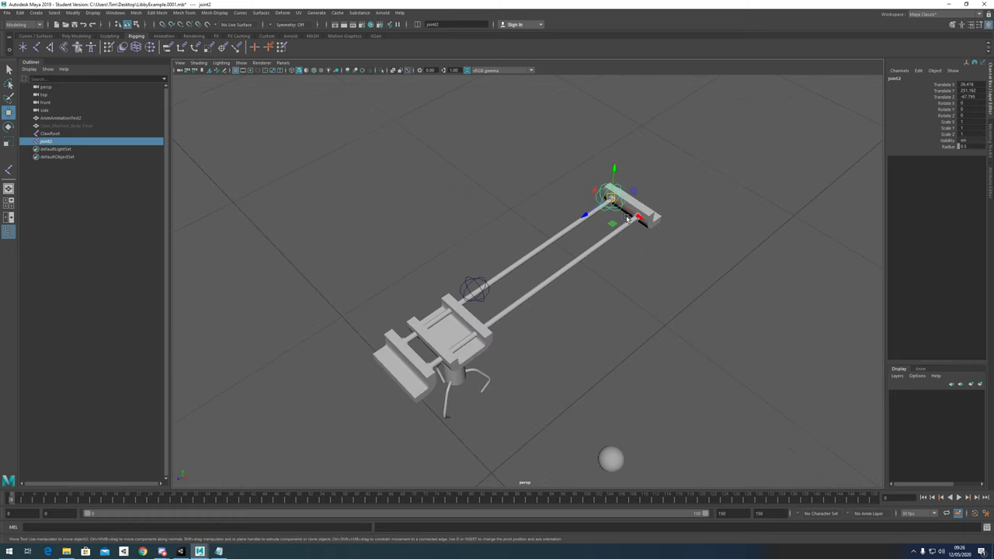
# Step: Shift the rail-end joint to about X 34.6, duplicate it and move the copy to the claw carriage at about Z 42.4
pyautogui.moveTo(630, 219); pyautogui.dragTo(379, 236)
pyautogui.hotkey('ctrl', 'd')
pyautogui.keyDown('alt'); pyautogui.moveTo(378, 236); pyautogui.dragTo(468, 276, button='middle'); pyautogui.keyUp('alt')
pyautogui.scroll(6, 469, 272)
pyautogui.keyDown('alt'); pyautogui.moveTo(470, 262); pyautogui.dragTo(475, 235); pyautogui.keyUp('alt')
pyautogui.keyDown('alt'); pyautogui.moveTo(475, 235); pyautogui.dragTo(497, 284, button='middle'); pyautogui.keyUp('alt')
pyautogui.scroll(3, 495, 281)
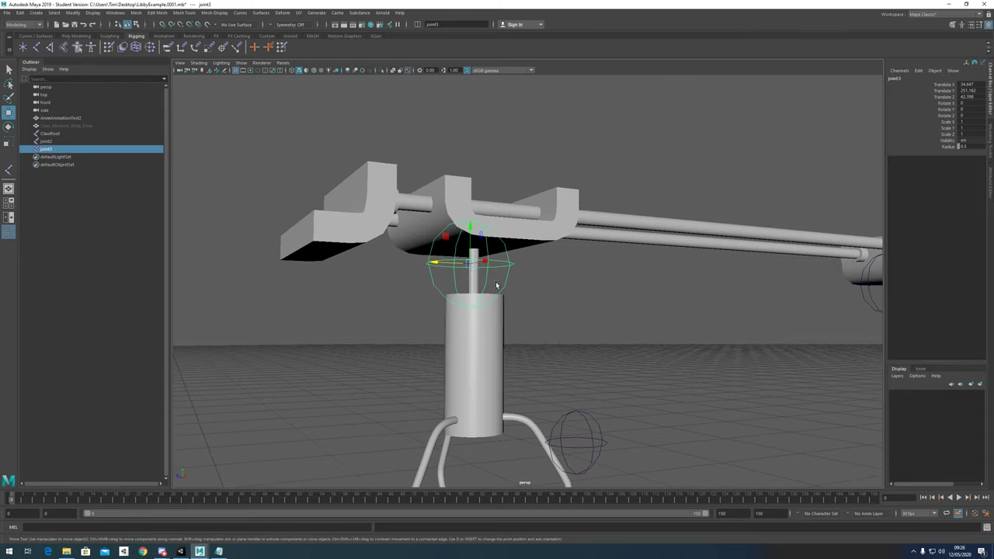
# Step: Position the duplicated joint inside the claw carriage at about X 39, Y 255.4, and continue past the student version notice
pyautogui.moveTo(460, 228); pyautogui.dragTo(511, 313)
pyautogui.scroll(-4, 486, 203)
pyautogui.scroll(-4, 479, 275)
pyautogui.moveTo(503, 360); pyautogui.dragTo(525, 324)
pyautogui.scroll(4, 489, 323)
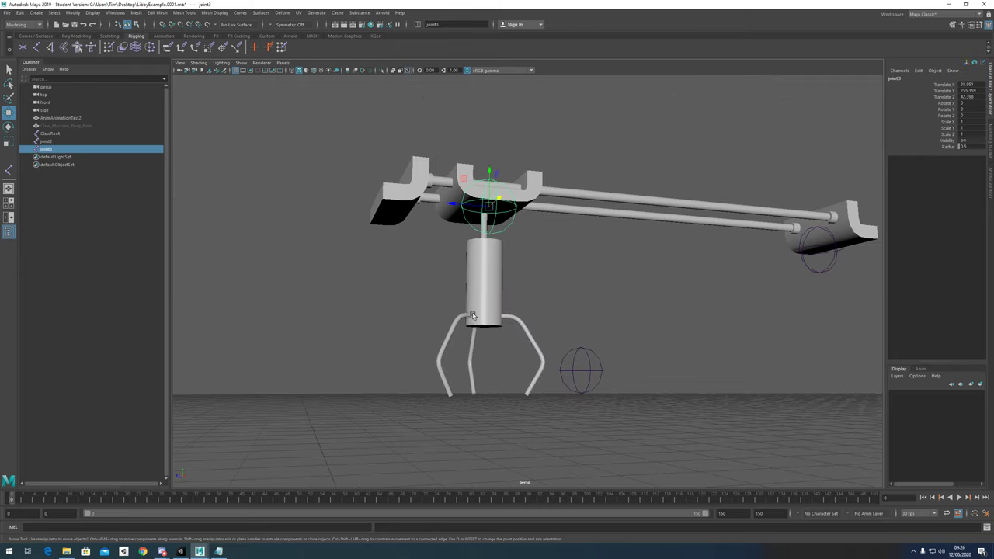
pyautogui.keyDown('alt'); pyautogui.moveTo(510, 273); pyautogui.dragTo(533, 318); pyautogui.keyUp('alt')
pyautogui.scroll(-2, 533, 318)
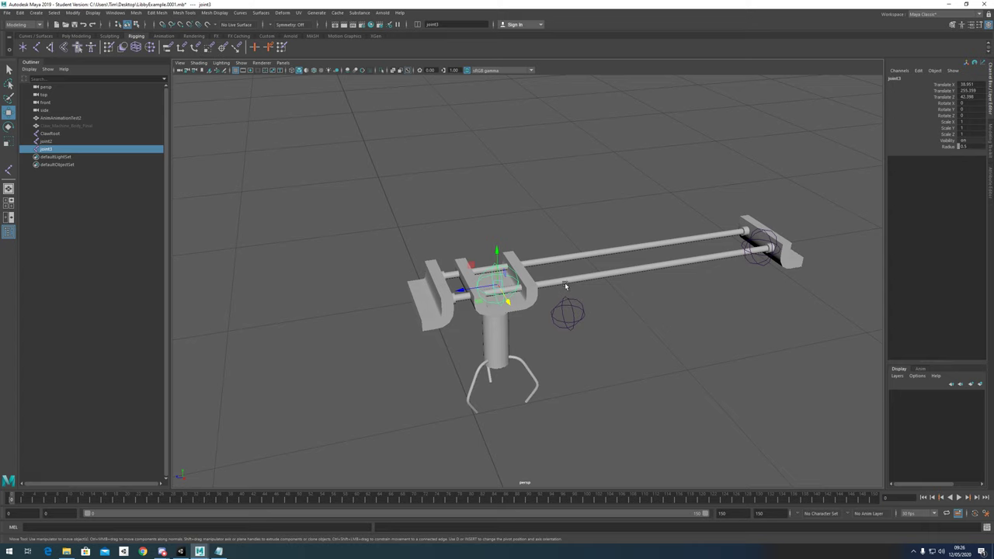
pyautogui.keyDown('alt'); pyautogui.moveTo(564, 284); pyautogui.dragTo(584, 301); pyautogui.keyUp('alt')
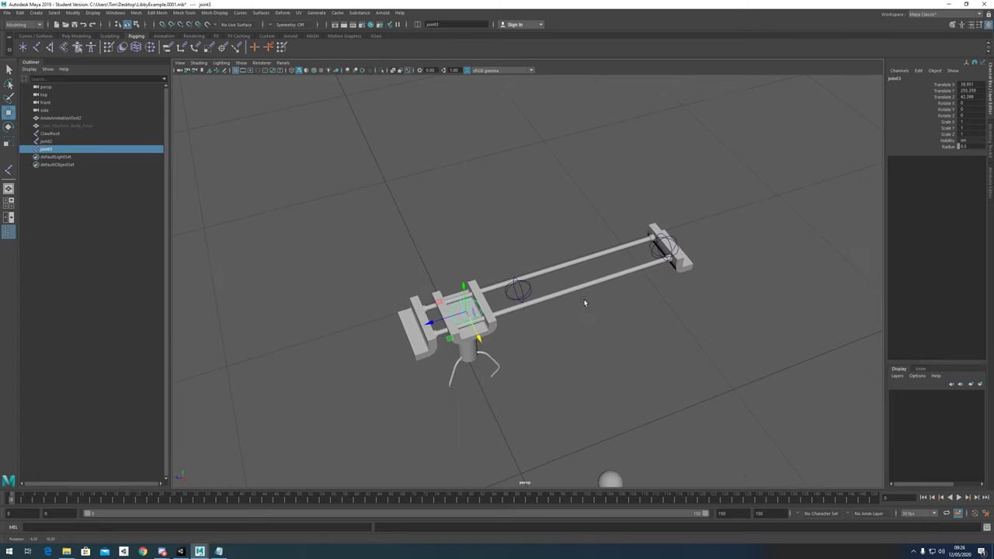
pyautogui.scroll(2, 508, 320)
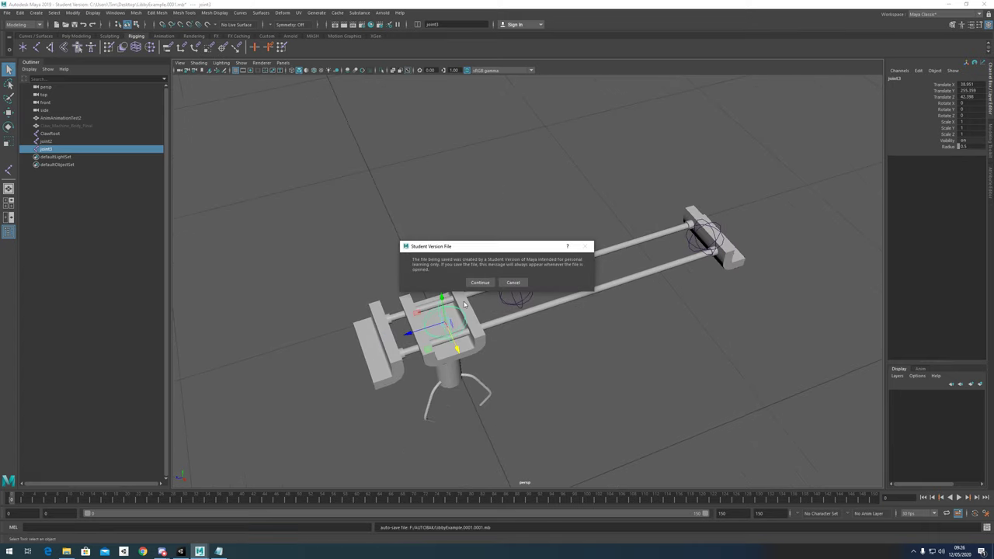
pyautogui.click(482, 283)
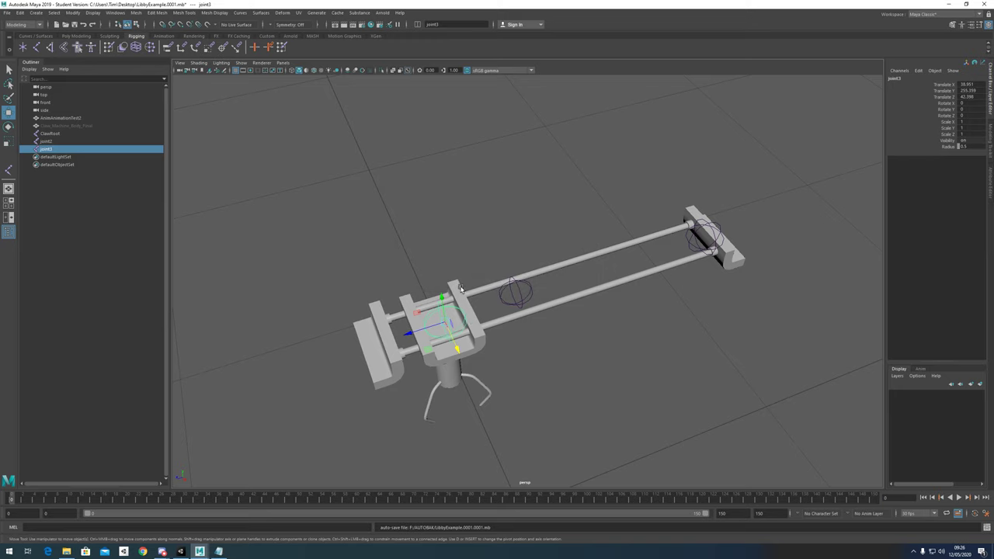
# Step: Try sliding the claw carriage's faces along the rails, undo the move and return to object selection
pyautogui.click(458, 290)
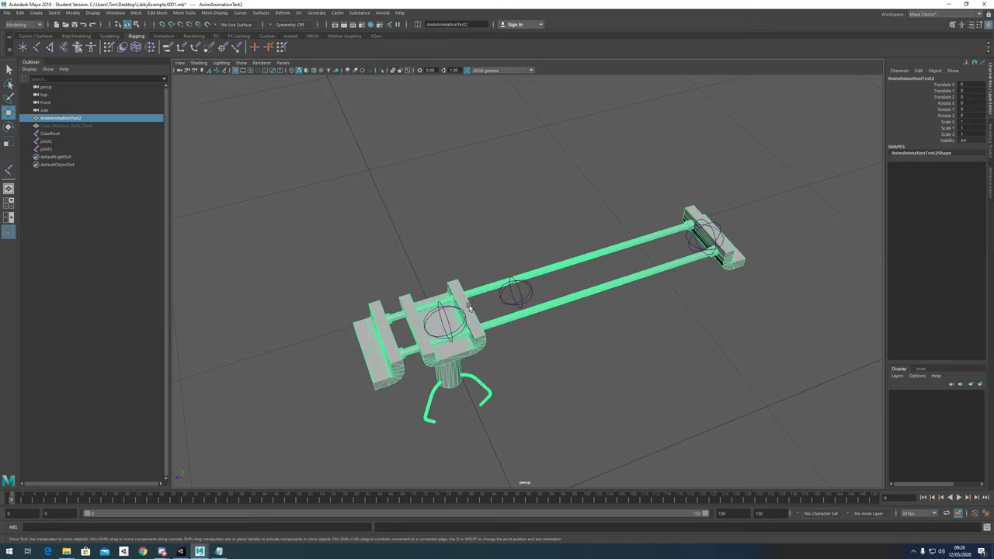
pyautogui.moveTo(471, 304); pyautogui.dragTo(472, 341, button='right')
pyautogui.doubleClick(470, 310)
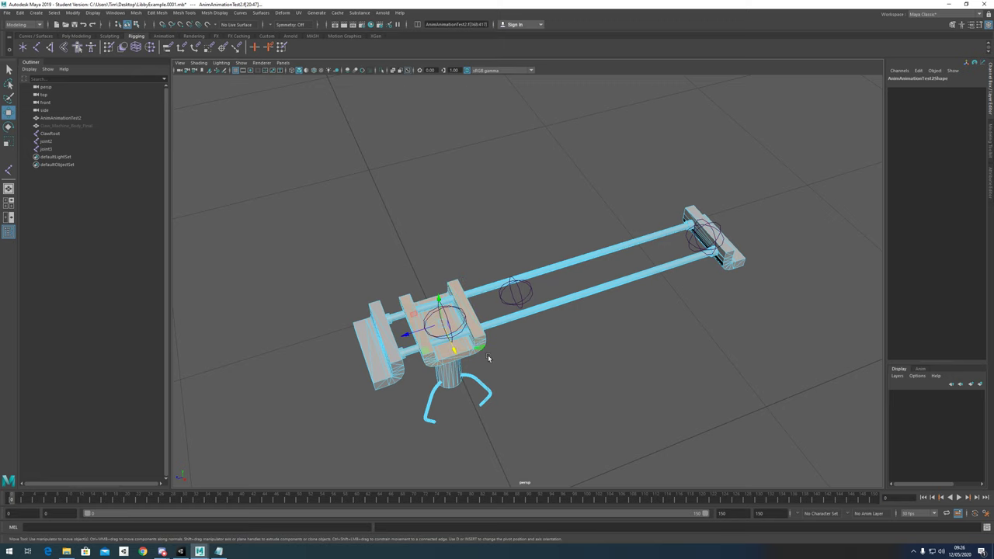
pyautogui.keyDown('alt'); pyautogui.moveTo(490, 360); pyautogui.dragTo(441, 360); pyautogui.keyUp('alt')
pyautogui.moveTo(408, 327); pyautogui.dragTo(472, 308)
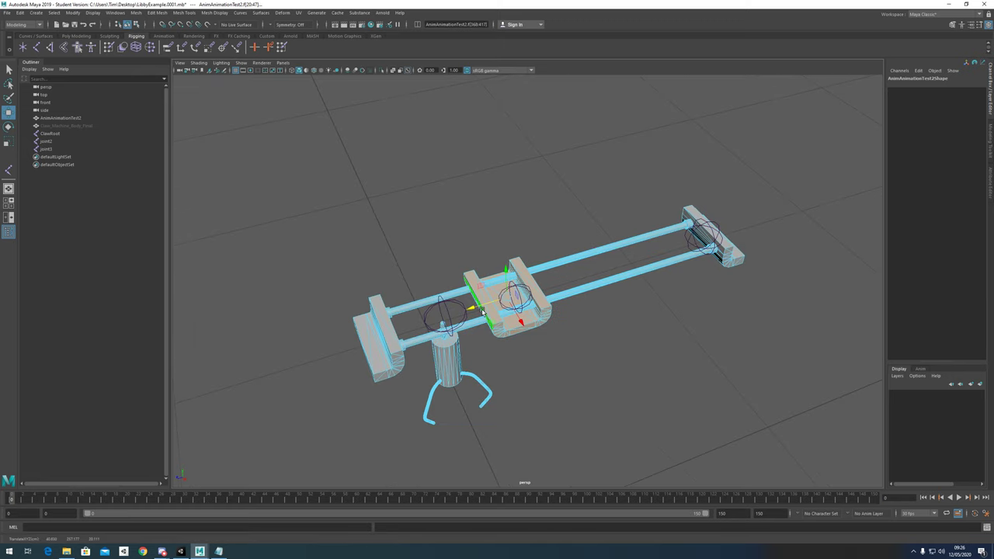
pyautogui.hotkey('ctrl', 'z')
pyautogui.moveTo(464, 302); pyautogui.dragTo(487, 278, button='right')
# Step: Duplicate the carriage joint and lower the copy to the base of the claw cylinder at about Y 223.6
pyautogui.keyDown('alt'); pyautogui.moveTo(505, 301); pyautogui.dragTo(497, 278); pyautogui.keyUp('alt')
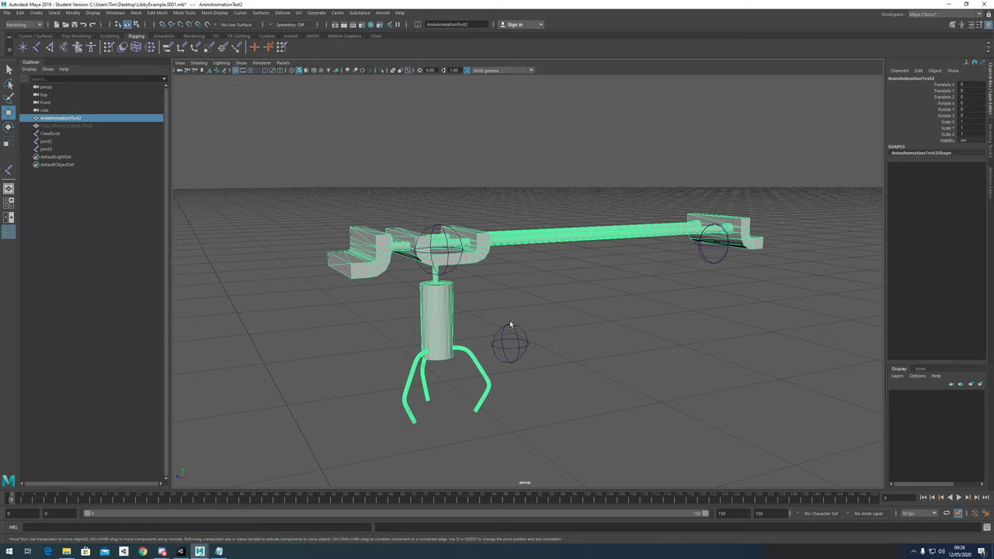
pyautogui.keyDown('alt'); pyautogui.moveTo(510, 320); pyautogui.dragTo(442, 270); pyautogui.keyUp('alt')
pyautogui.click(436, 181)
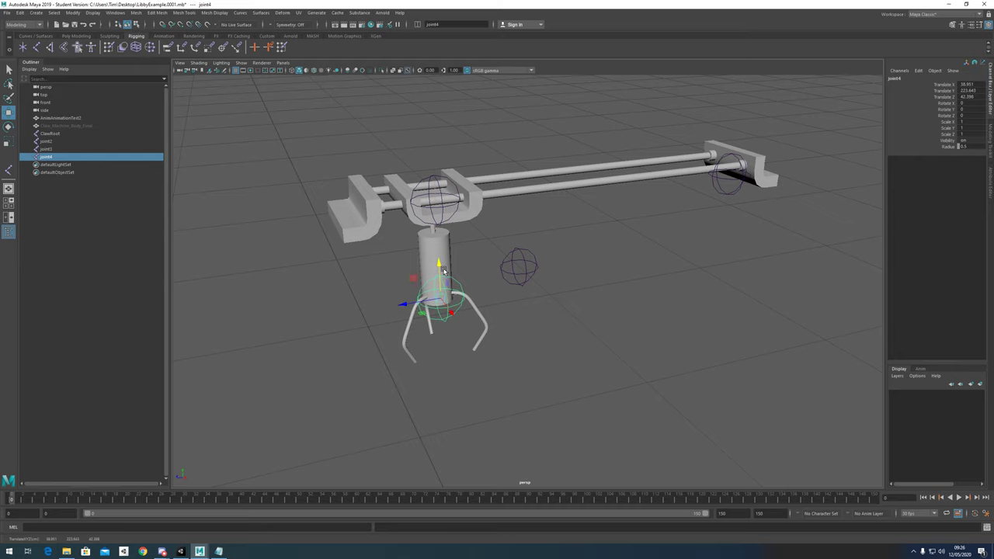
# Step: Display wireframe on shaded and centre the lower joint on the cylinder's underside at about X 39.6, Z 43.7
pyautogui.press('f')
pyautogui.scroll(-4, 497, 310)
pyautogui.scroll(-7, 519, 327)
pyautogui.keyDown('alt'); pyautogui.moveTo(526, 326); pyautogui.dragTo(474, 282); pyautogui.keyUp('alt')
pyautogui.scroll(2, 519, 283)
pyautogui.keyDown('alt'); pyautogui.moveTo(492, 280); pyautogui.dragTo(413, 304); pyautogui.keyUp('alt')
pyautogui.click(499, 227)
pyautogui.keyDown('alt'); pyautogui.moveTo(499, 227); pyautogui.dragTo(493, 210); pyautogui.keyUp('alt')
pyautogui.keyDown('alt'); pyautogui.moveTo(528, 284); pyautogui.dragTo(532, 261); pyautogui.keyUp('alt')
pyautogui.click(537, 210)
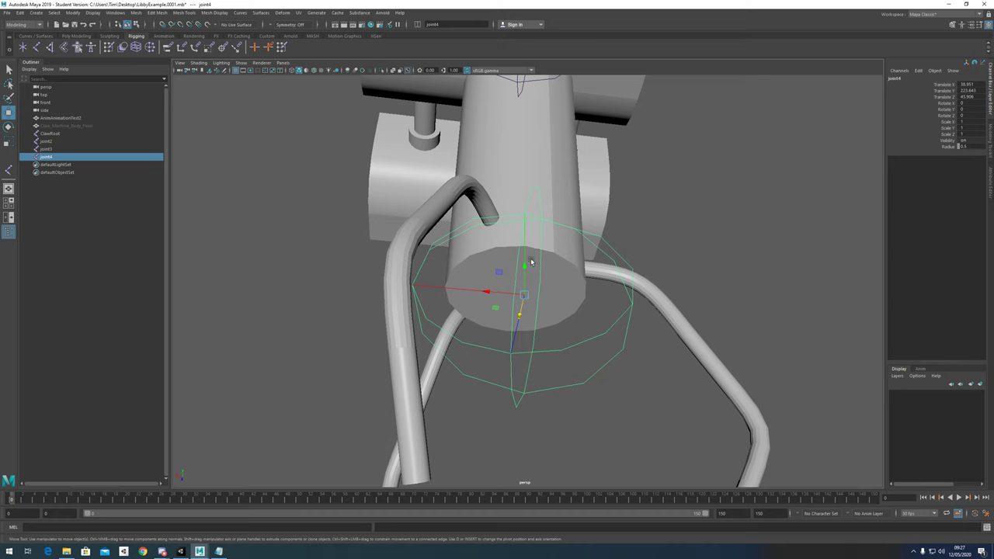
pyautogui.click(313, 72)
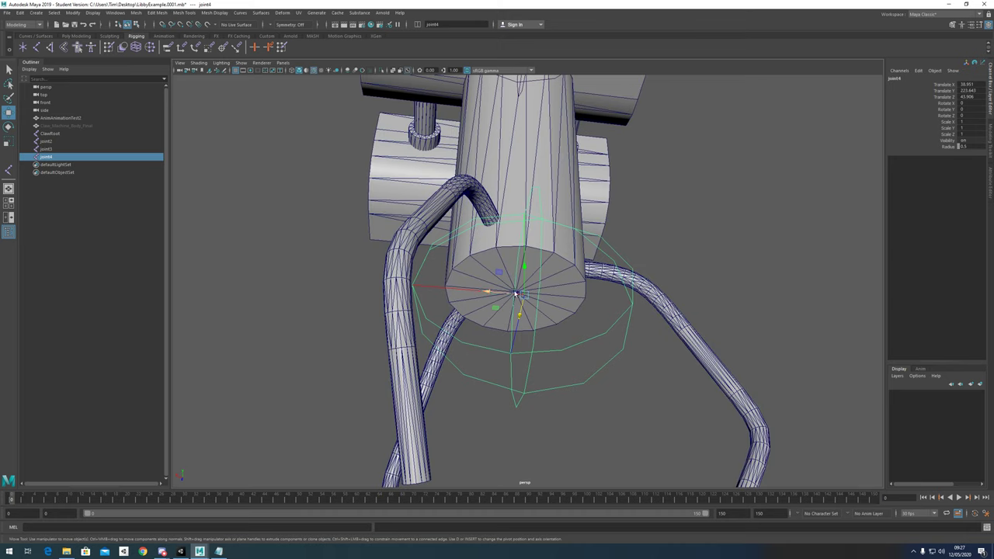
pyautogui.moveTo(524, 294); pyautogui.dragTo(554, 275)
pyautogui.scroll(-5, 553, 292)
# Step: Delete the old joint on the claw carriage
pyautogui.click(548, 224)
pyautogui.click(543, 220)
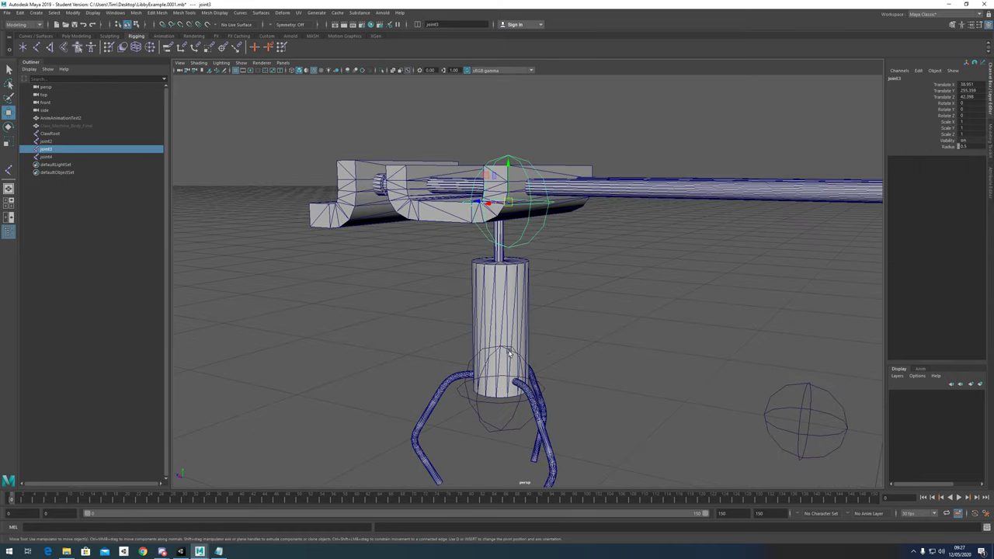
pyautogui.press('Delete')
# Step: Duplicate the cylinder-base joint and raise the copy straight up into the claw carriage at about Y 257
pyautogui.click(504, 402)
pyautogui.hotkey('ctrl', 'd')
pyautogui.moveTo(501, 356); pyautogui.dragTo(501, 150)
pyautogui.keyDown('alt'); pyautogui.moveTo(500, 156); pyautogui.dragTo(494, 194); pyautogui.keyUp('alt')
pyautogui.keyDown('alt'); pyautogui.moveTo(498, 199); pyautogui.dragTo(517, 177); pyautogui.keyUp('alt')
pyautogui.keyDown('alt'); pyautogui.moveTo(532, 311); pyautogui.dragTo(533, 251, button='middle'); pyautogui.keyUp('alt')
pyautogui.keyDown('alt'); pyautogui.moveTo(533, 251); pyautogui.dragTo(577, 292); pyautogui.keyUp('alt')
pyautogui.scroll(2, 530, 260)
pyautogui.scroll(-3, 530, 260)
pyautogui.scroll(-2, 579, 288)
pyautogui.keyDown('alt'); pyautogui.moveTo(668, 249); pyautogui.dragTo(651, 259, button='middle'); pyautogui.keyUp('alt')
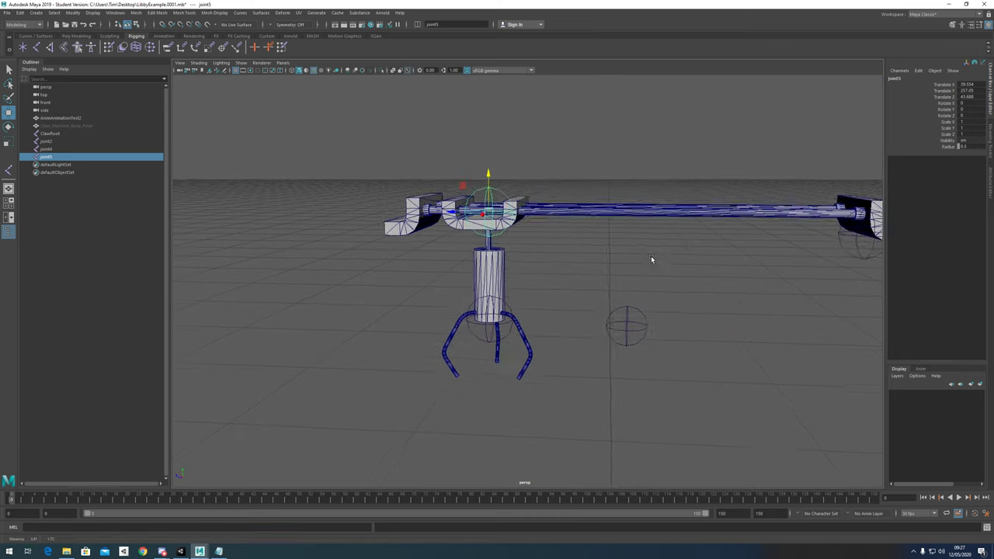
# Step: Examine how the joints line up with the rail end, the claw carriage and the cylinder
pyautogui.keyDown('alt'); pyautogui.moveTo(651, 259); pyautogui.dragTo(825, 273); pyautogui.keyUp('alt')
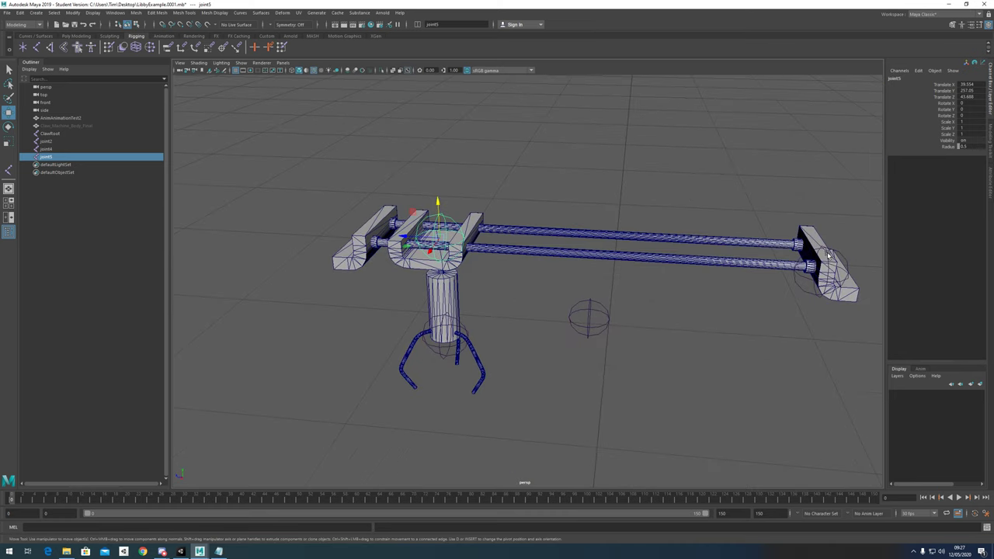
pyautogui.click(813, 237)
pyautogui.keyDown('alt'); pyautogui.moveTo(647, 214); pyautogui.dragTo(661, 256); pyautogui.keyUp('alt')
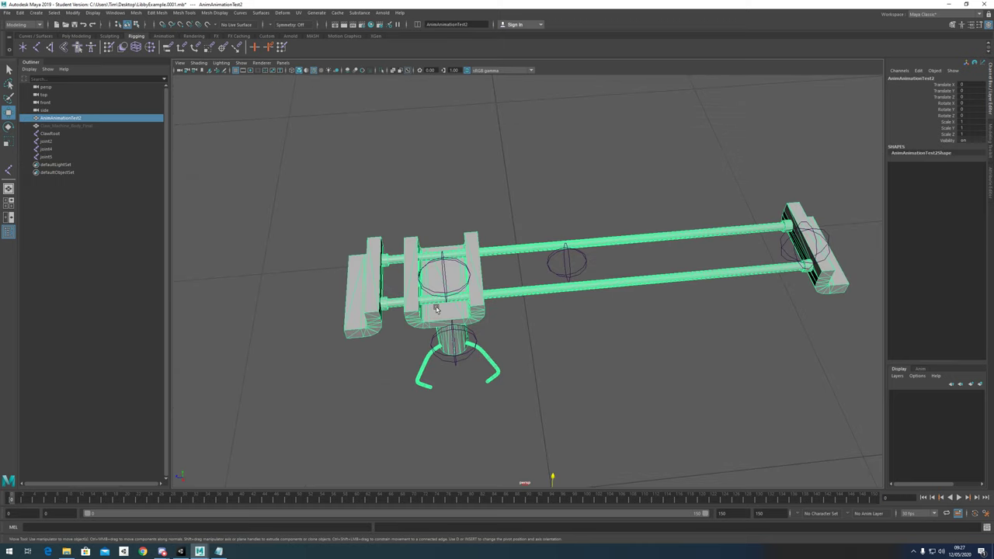
pyautogui.scroll(-3, 793, 313)
pyautogui.scroll(3, 651, 200)
pyautogui.keyDown('alt'); pyautogui.moveTo(540, 372); pyautogui.dragTo(510, 322); pyautogui.keyUp('alt')
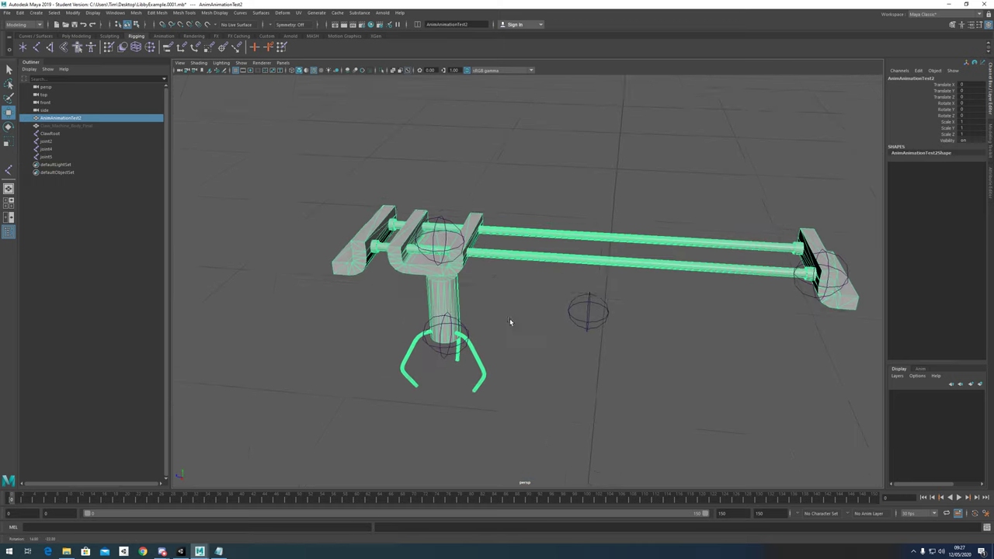
pyautogui.click(442, 223)
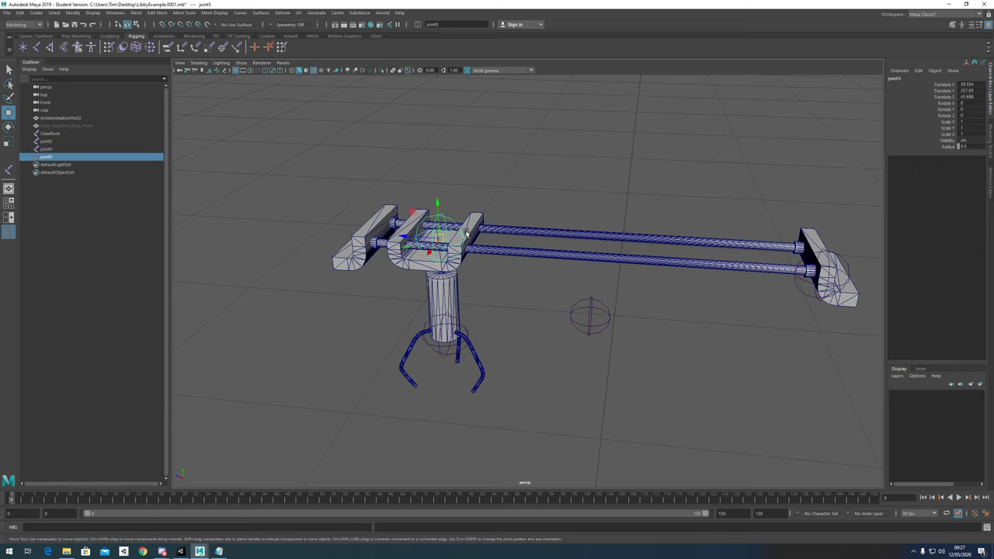
pyautogui.keyDown('alt'); pyautogui.moveTo(480, 264); pyautogui.dragTo(464, 339); pyautogui.keyUp('alt')
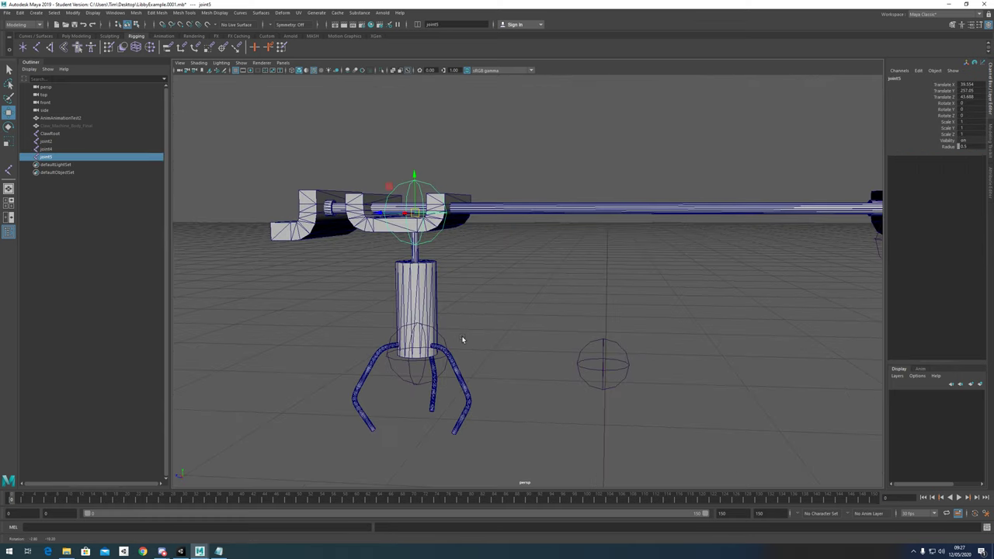
pyautogui.click(420, 332)
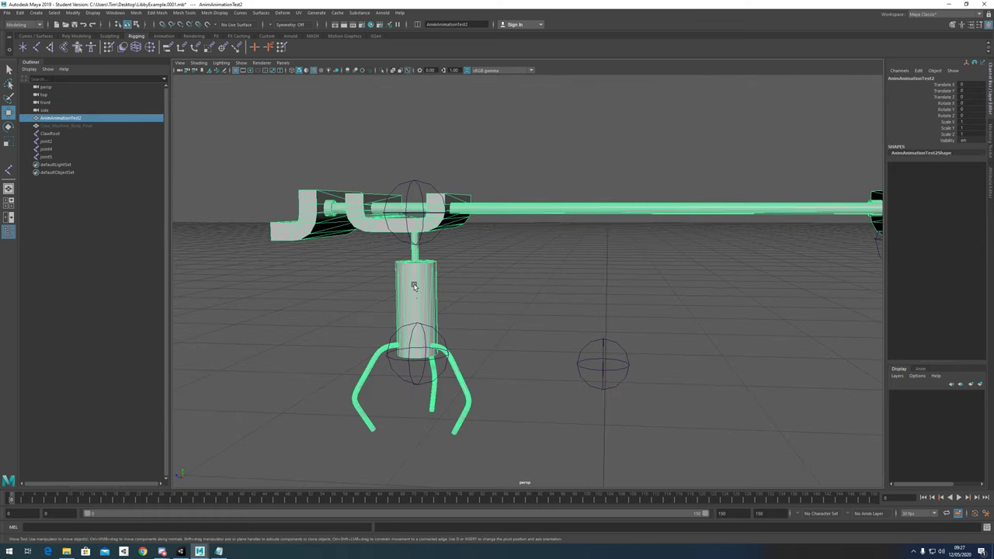
pyautogui.click(412, 364)
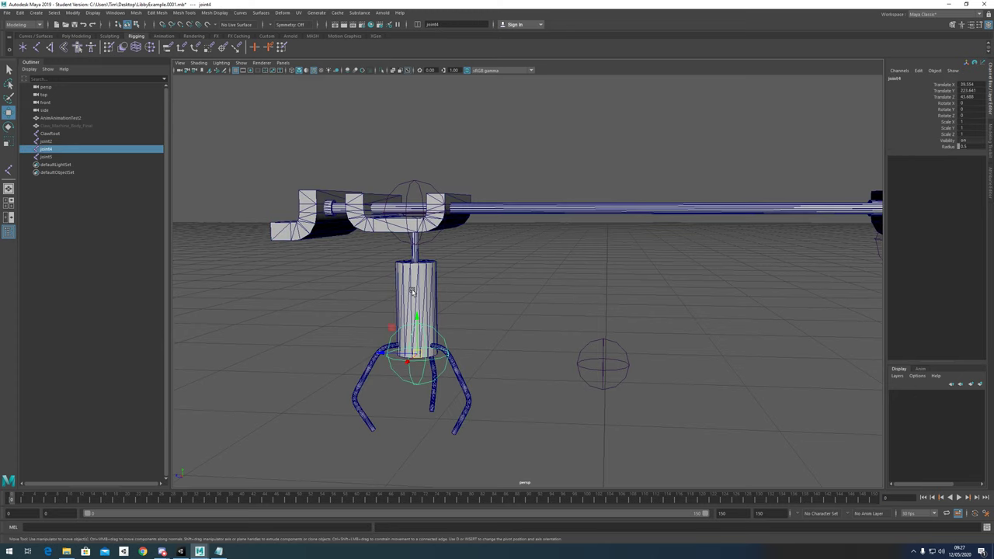
# Step: Rename the joint at the far end of the rails to ClawRail
pyautogui.click(67, 141)
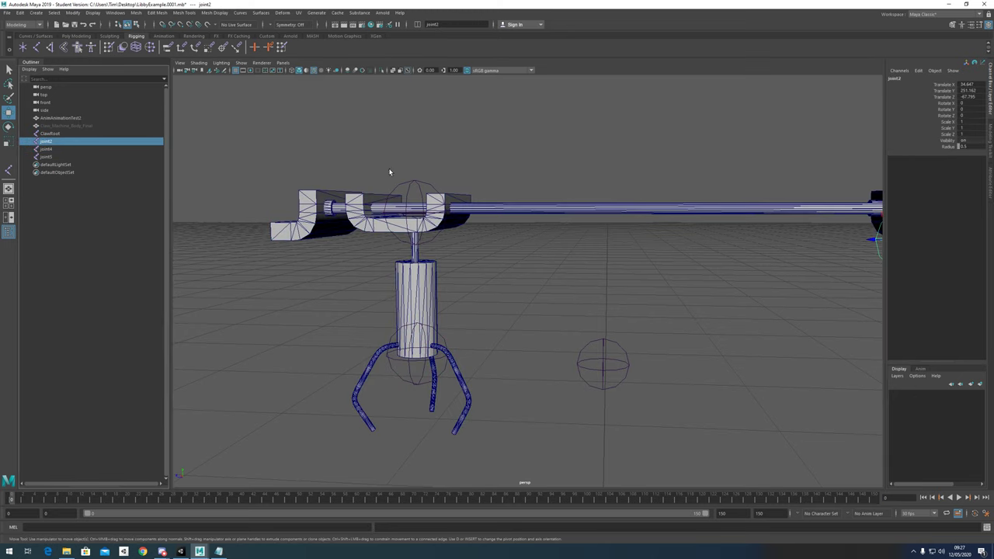
pyautogui.keyDown('alt'); pyautogui.moveTo(390, 173); pyautogui.dragTo(423, 191); pyautogui.keyUp('alt')
pyautogui.scroll(-4, 498, 223)
pyautogui.keyDown('alt'); pyautogui.moveTo(518, 217); pyautogui.dragTo(544, 238); pyautogui.keyUp('alt')
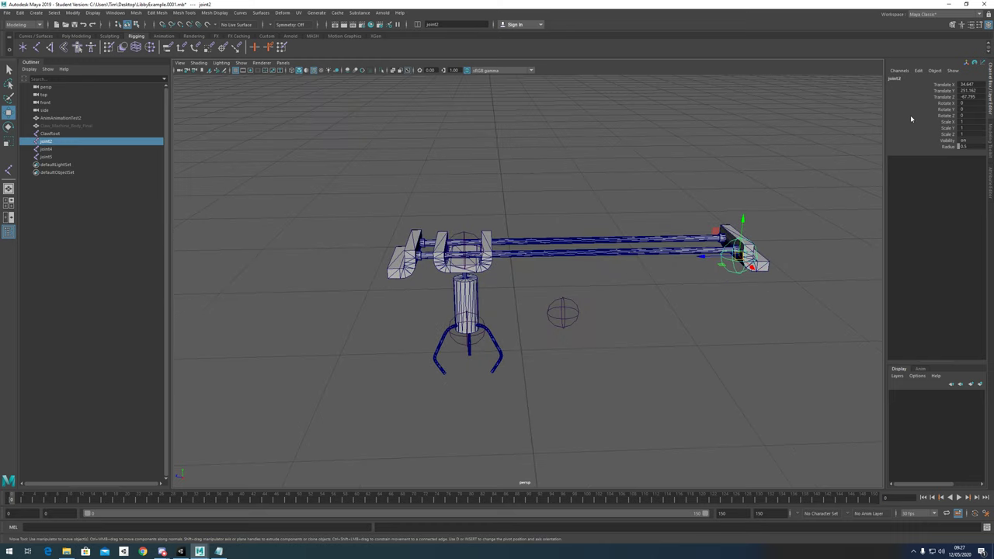
pyautogui.doubleClick(902, 80)
pyautogui.write('ClawRail')
pyautogui.press('Return')
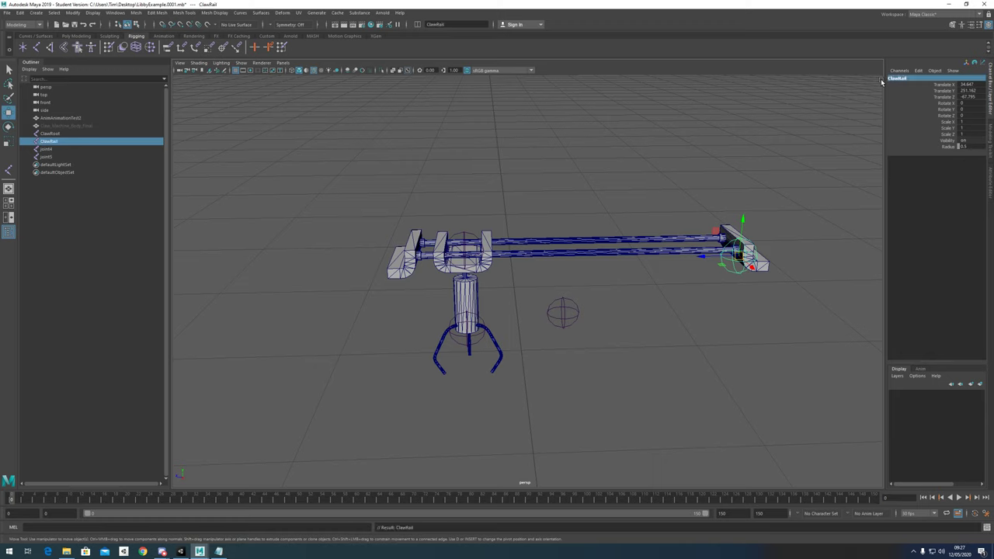
# Step: Rename the joint in the claw carriage to ClawRail2
pyautogui.click(466, 236)
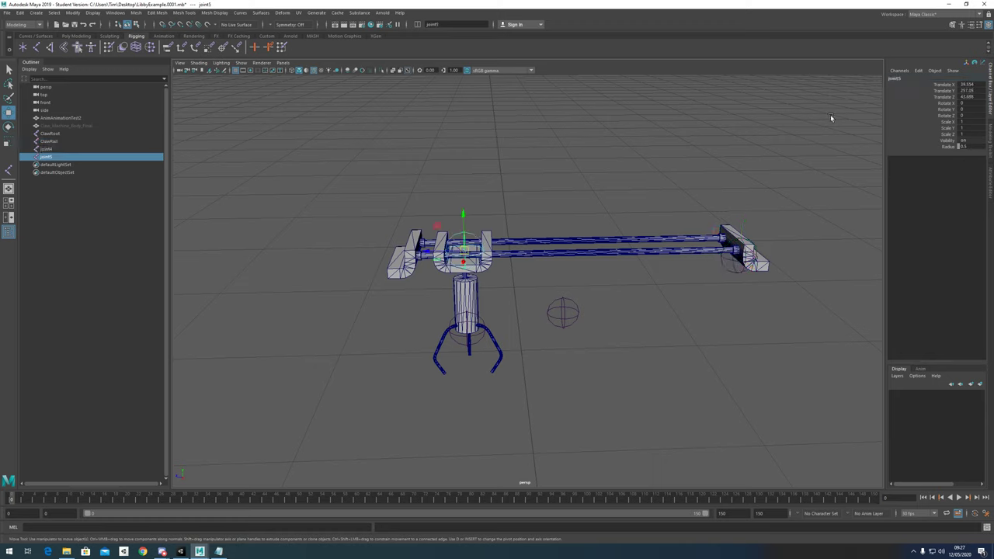
pyautogui.click(904, 78)
pyautogui.write('ClawRail2')
pyautogui.press('Return')
# Step: Rename the joint at the base of the claw cylinder to ClawDropper
pyautogui.scroll(2, 445, 365)
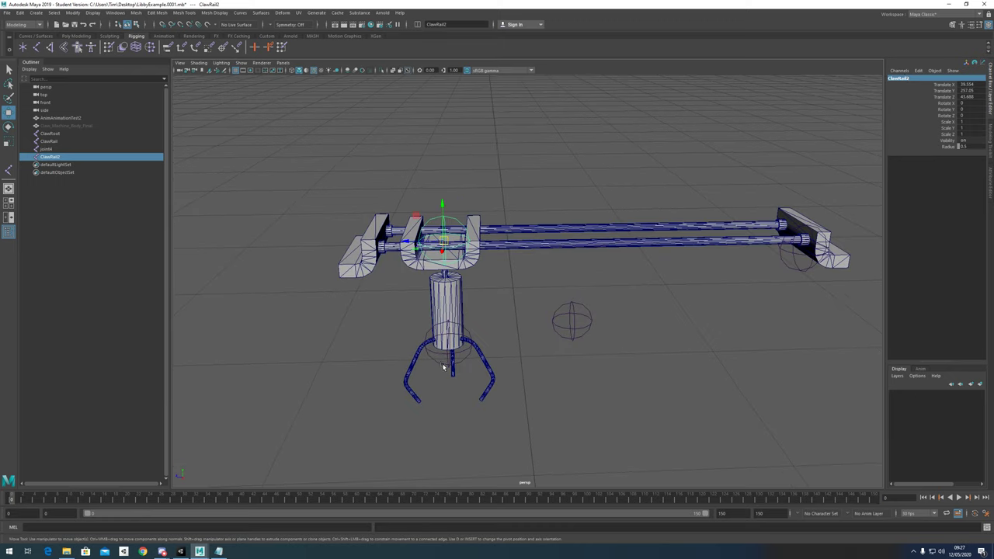
pyautogui.click(467, 352)
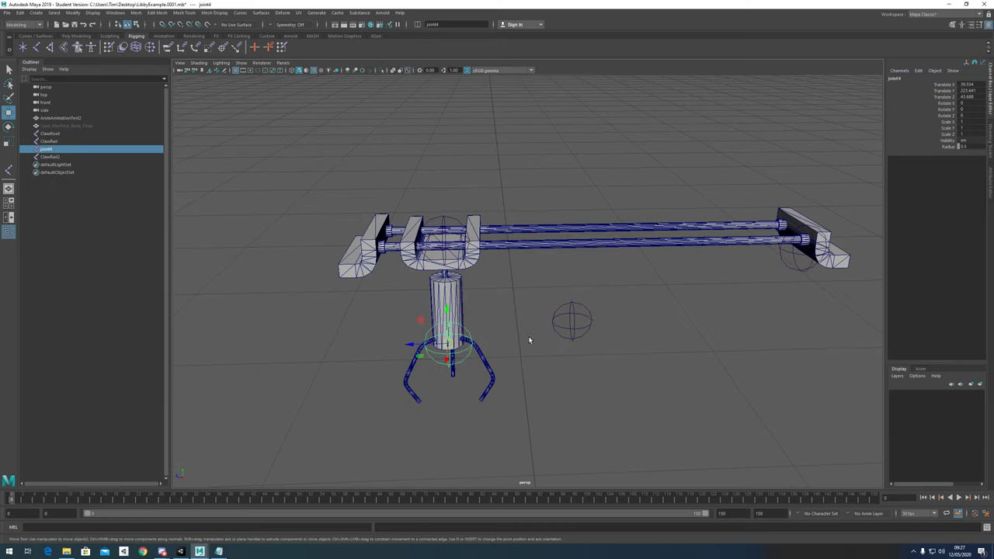
pyautogui.click(899, 78)
pyautogui.write('ClawDropper')
pyautogui.press('Return')
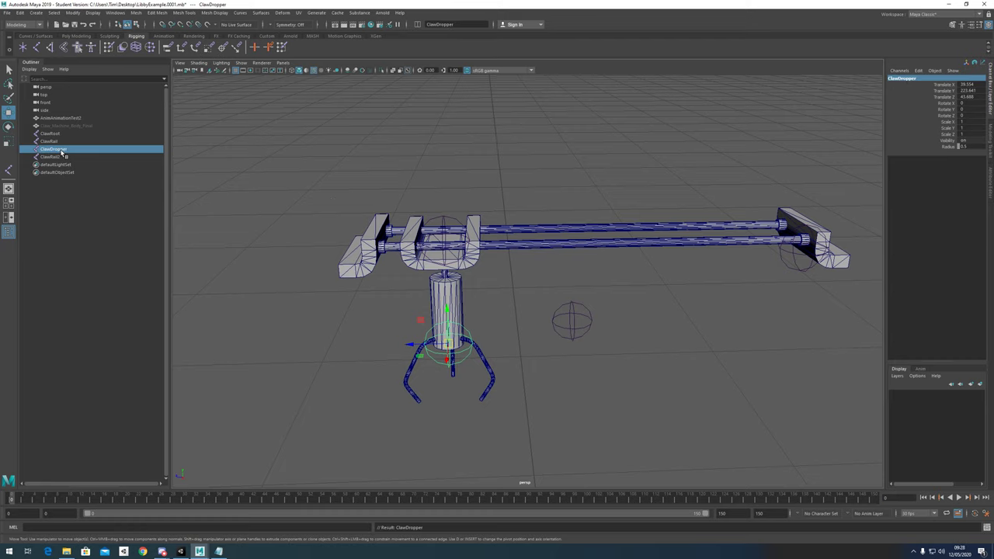
# Step: Duplicate the ClawDropper joint and slide the copy along Z to about 47.1
pyautogui.keyDown('alt'); pyautogui.moveTo(466, 363); pyautogui.dragTo(465, 293); pyautogui.keyUp('alt')
pyautogui.keyDown('alt'); pyautogui.moveTo(466, 292); pyautogui.dragTo(511, 329, button='middle'); pyautogui.keyUp('alt')
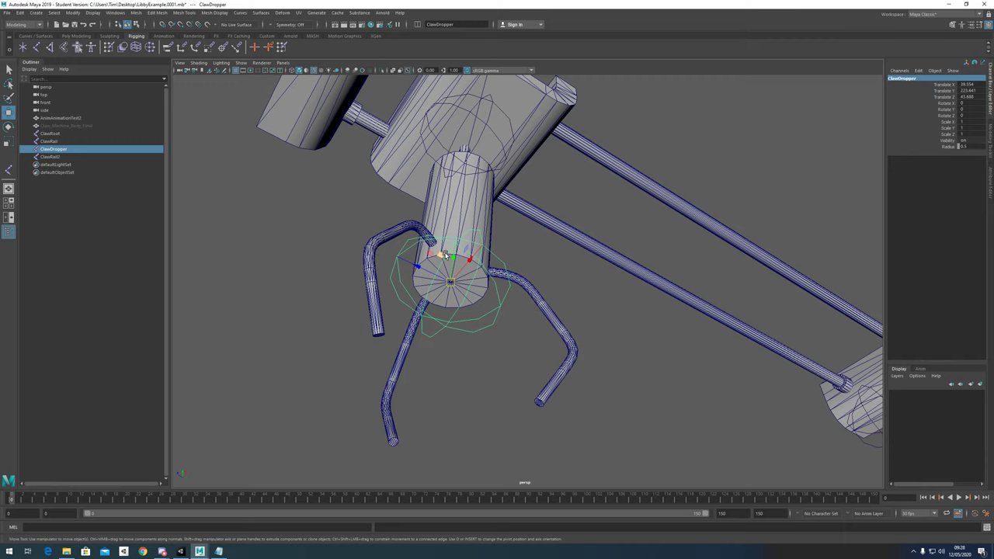
pyautogui.keyDown('alt'); pyautogui.moveTo(440, 254); pyautogui.dragTo(454, 354); pyautogui.keyUp('alt')
pyautogui.scroll(-3, 466, 326)
pyautogui.keyDown('alt'); pyautogui.moveTo(475, 205); pyautogui.dragTo(467, 261); pyautogui.keyUp('alt')
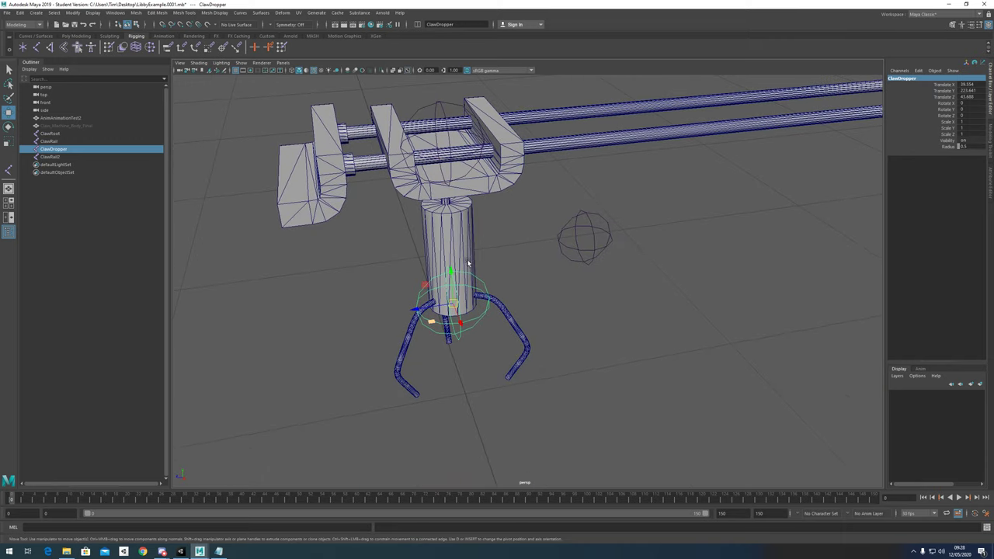
pyautogui.scroll(2, 475, 314)
pyautogui.hotkey('ctrl', 'd')
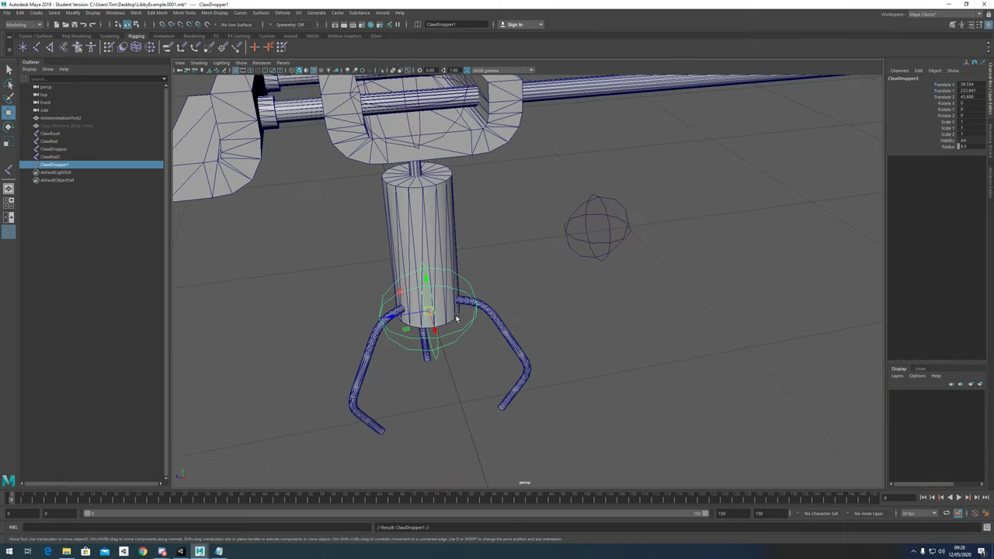
pyautogui.moveTo(407, 316); pyautogui.dragTo(382, 320)
pyautogui.scroll(-2, 454, 315)
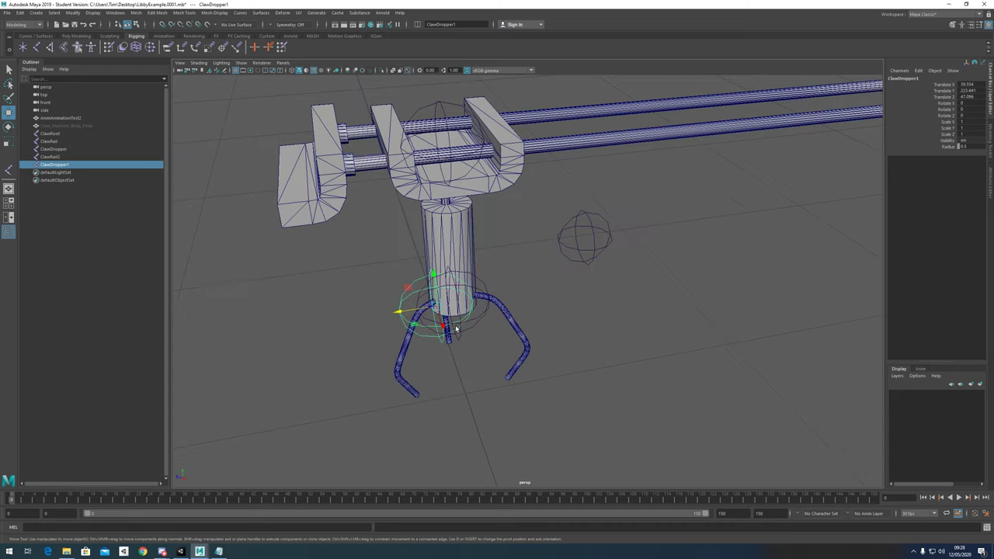
# Step: Show the top view in wireframe, framed on the duplicated joint
pyautogui.keyDown('alt'); pyautogui.moveTo(466, 281); pyautogui.dragTo(487, 323); pyautogui.keyUp('alt')
pyautogui.scroll(-1, 478, 312)
pyautogui.press('space')
pyautogui.moveTo(502, 271); pyautogui.dragTo(464, 269)
pyautogui.press('f')
pyautogui.press('4')
pyautogui.scroll(-3, 505, 289)
pyautogui.scroll(-5, 525, 277)
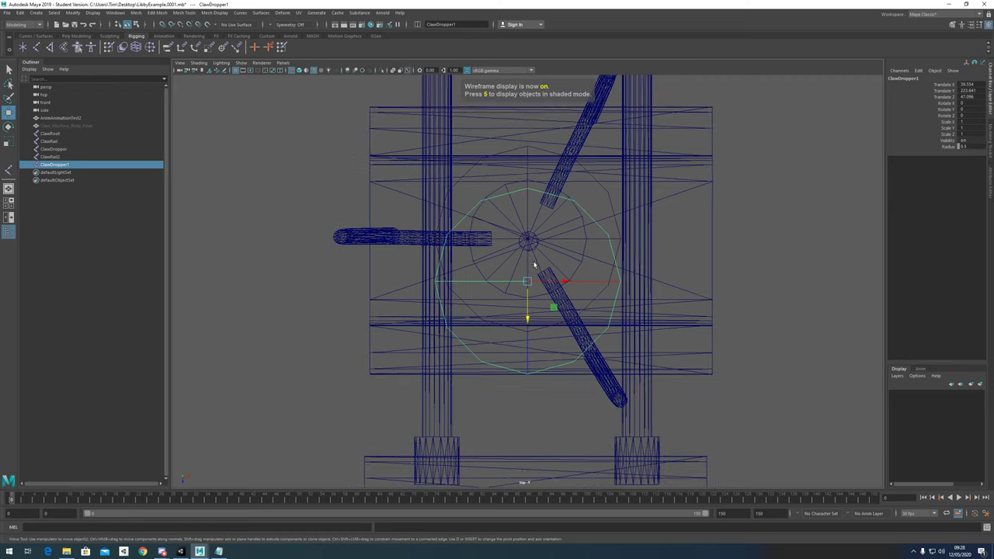
# Step: Move the duplicated joint onto the inner end of the horizontal claw arm, at about X 34.88 and Z 43.68
pyautogui.scroll(5, 540, 253)
pyautogui.keyDown('alt'); pyautogui.moveTo(553, 241); pyautogui.dragTo(475, 272, button='middle'); pyautogui.keyUp('alt')
pyautogui.scroll(2, 481, 278)
pyautogui.scroll(-1, 466, 296)
pyautogui.scroll(-1, 444, 317)
pyautogui.keyDown('alt'); pyautogui.moveTo(444, 318); pyautogui.dragTo(504, 356, button='middle'); pyautogui.keyUp('alt')
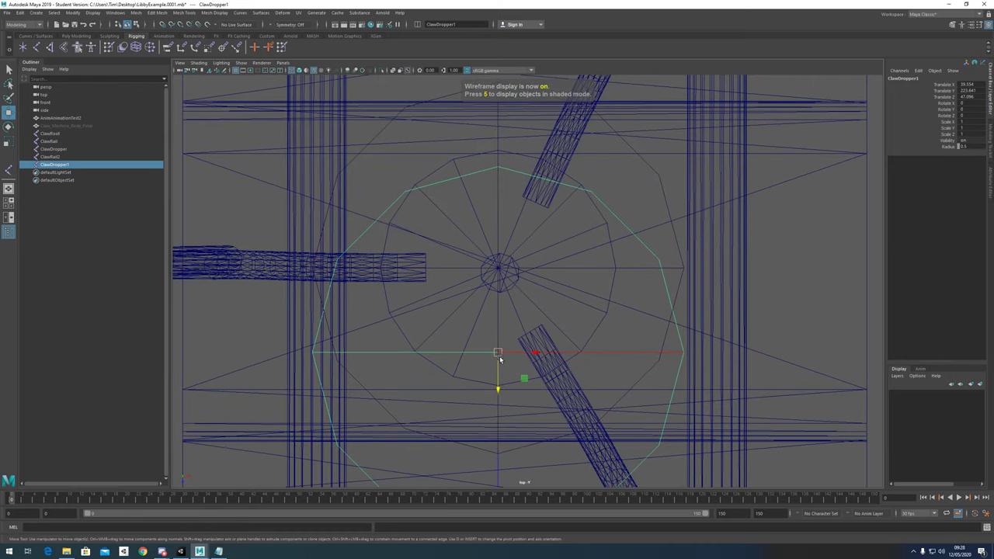
pyautogui.moveTo(501, 355); pyautogui.dragTo(382, 272)
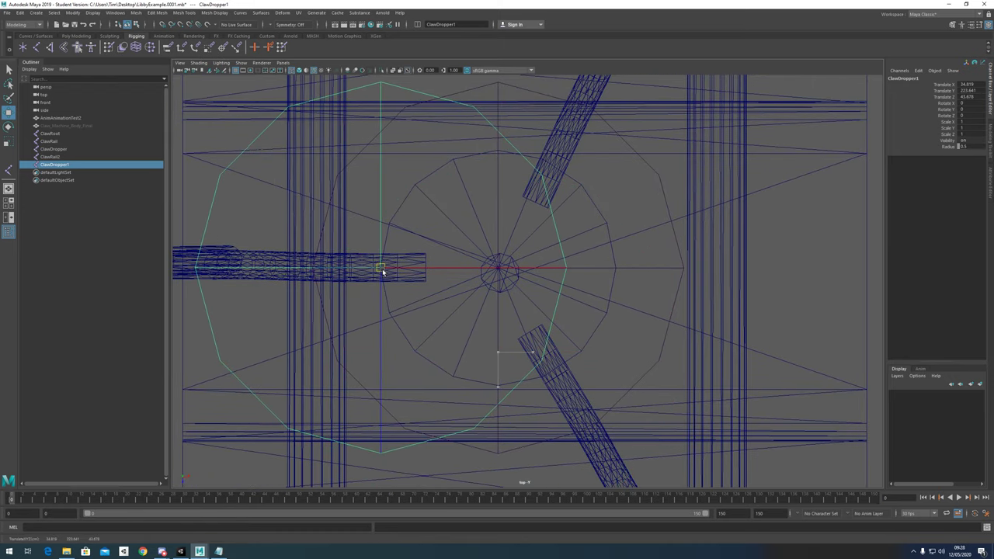
pyautogui.scroll(-3, 417, 282)
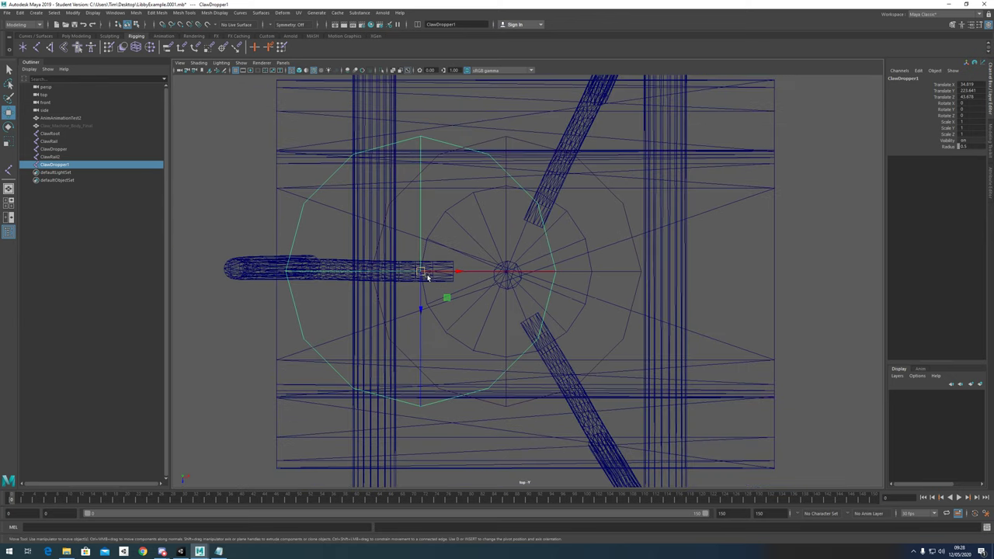
pyautogui.scroll(1, 428, 275)
pyautogui.scroll(-1, 429, 277)
pyautogui.keyDown('alt'); pyautogui.moveTo(428, 276); pyautogui.dragTo(467, 285, button='middle'); pyautogui.keyUp('alt')
pyautogui.scroll(1, 470, 285)
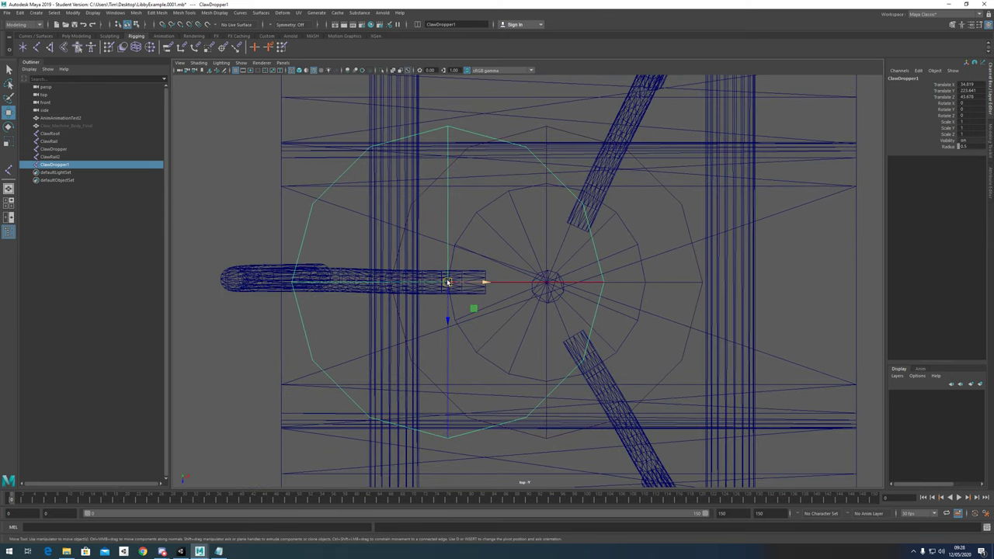
pyautogui.moveTo(476, 282); pyautogui.dragTo(480, 293)
# Step: Raise the claw-arm joint in the front view to the centre of the arm's upper end, at about Y 226.14
pyautogui.press('space')
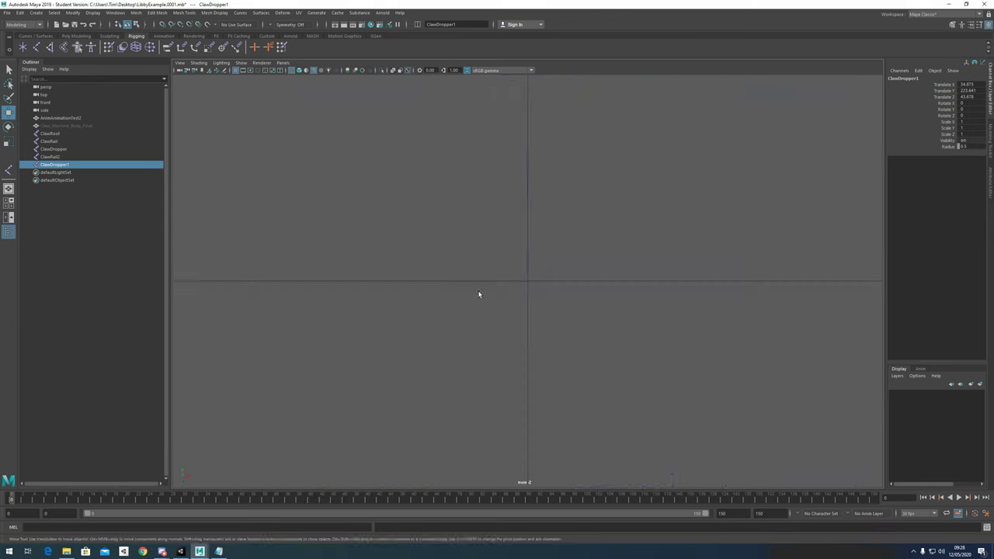
pyautogui.press('f')
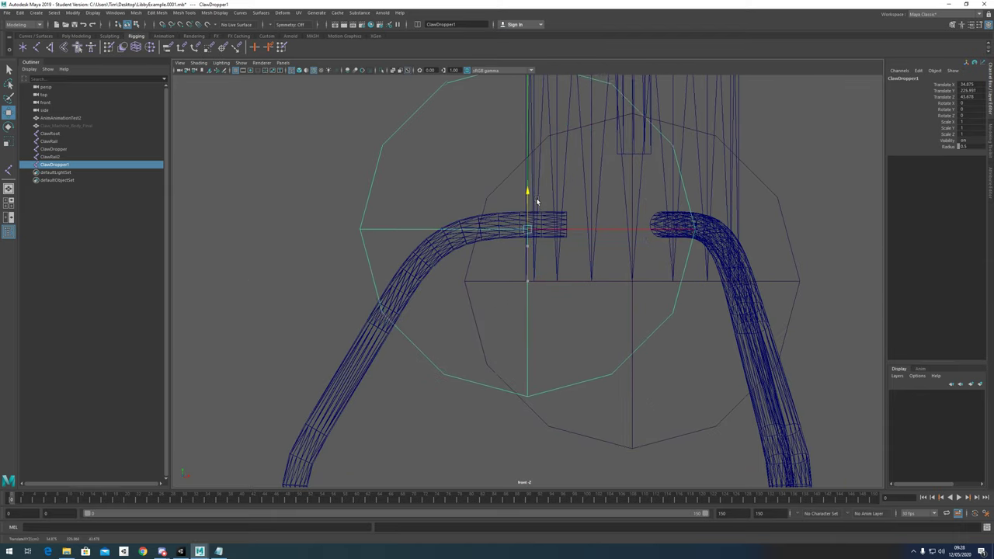
pyautogui.moveTo(538, 201); pyautogui.dragTo(508, 206)
pyautogui.scroll(-2, 536, 197)
# Step: Try rotating the first claw-arm joint about its Z axis in the front view, and undo the rotation
pyautogui.press('e')
pyautogui.hotkey('ctrl', 'z')
pyautogui.scroll(-1, 509, 208)
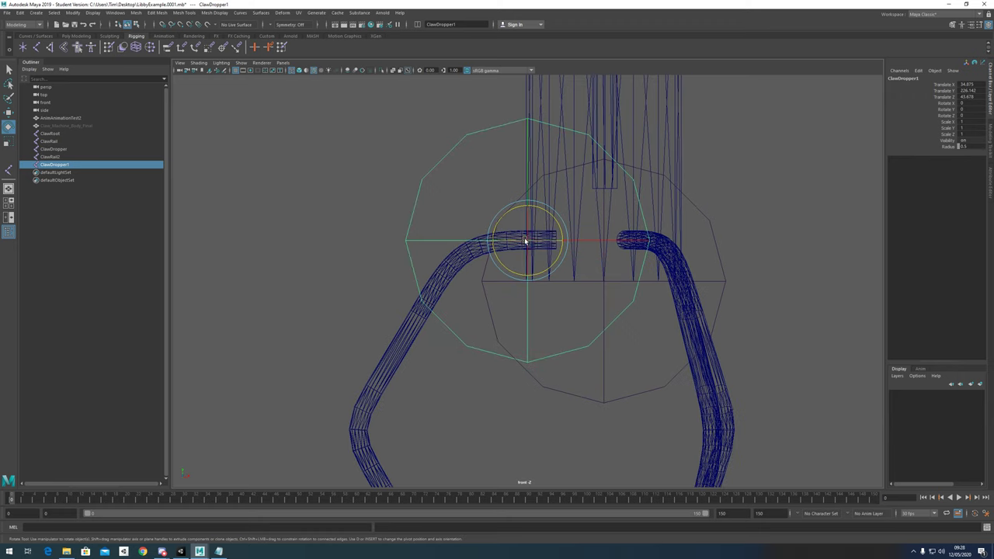
pyautogui.scroll(-1, 525, 241)
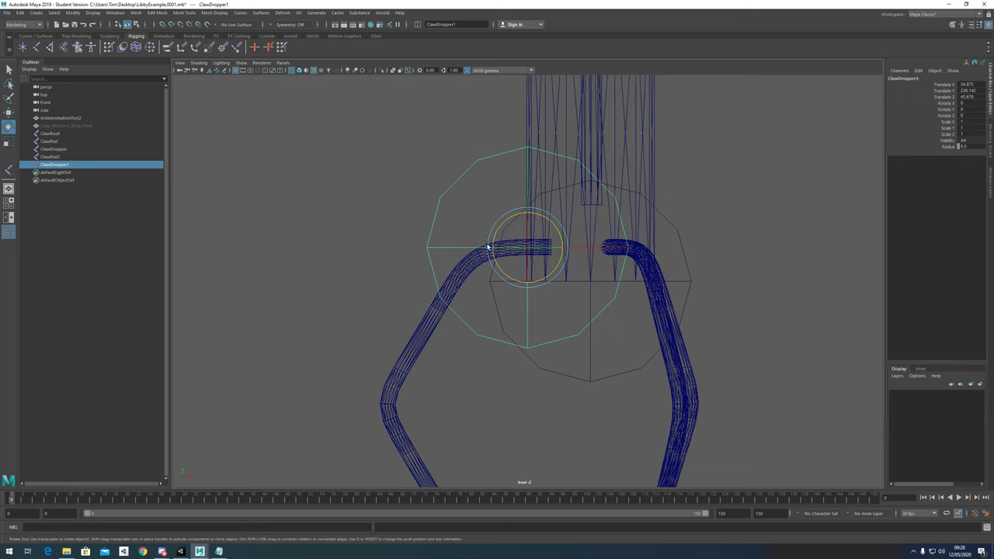
pyautogui.moveTo(502, 233); pyautogui.dragTo(509, 223)
pyautogui.hotkey('ctrl', 'z')
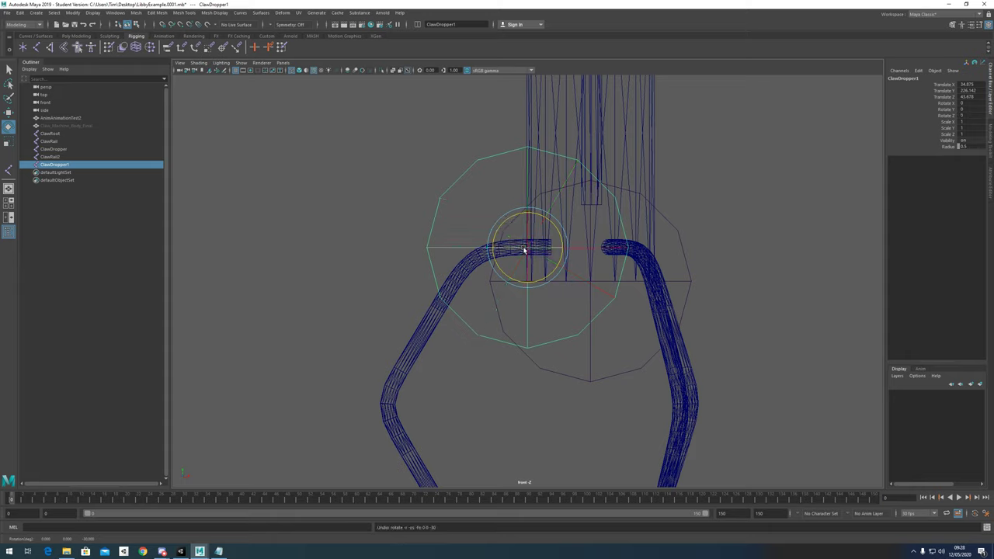
# Step: Return to the top view and set the first claw-arm joint's radius to 0.3
pyautogui.press('space')
pyautogui.moveTo(536, 251); pyautogui.dragTo(512, 251)
pyautogui.scroll(-2, 512, 251)
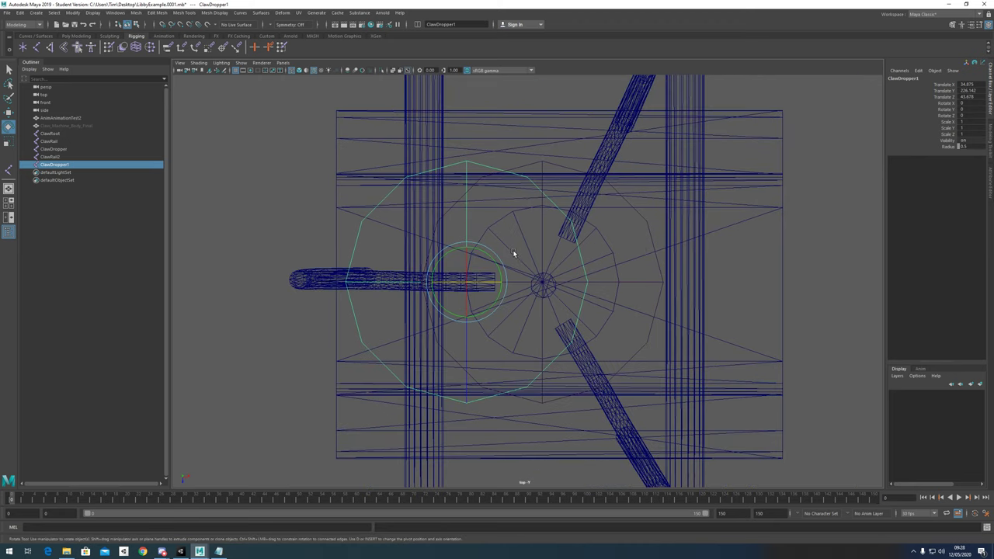
pyautogui.keyDown('alt'); pyautogui.moveTo(534, 256); pyautogui.dragTo(503, 258, button='middle'); pyautogui.keyUp('alt')
pyautogui.press('w')
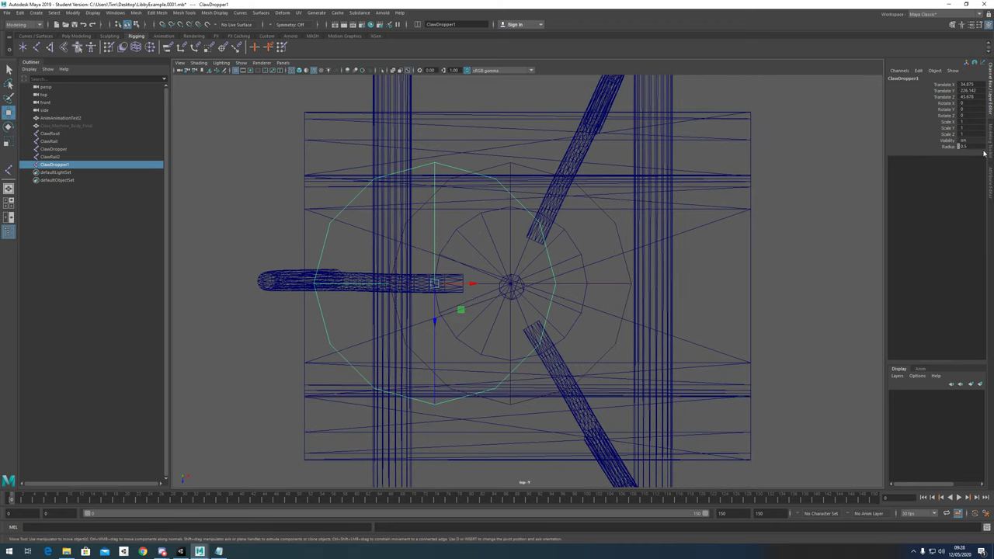
pyautogui.click(980, 147)
pyautogui.write('.3')
pyautogui.press('Return')
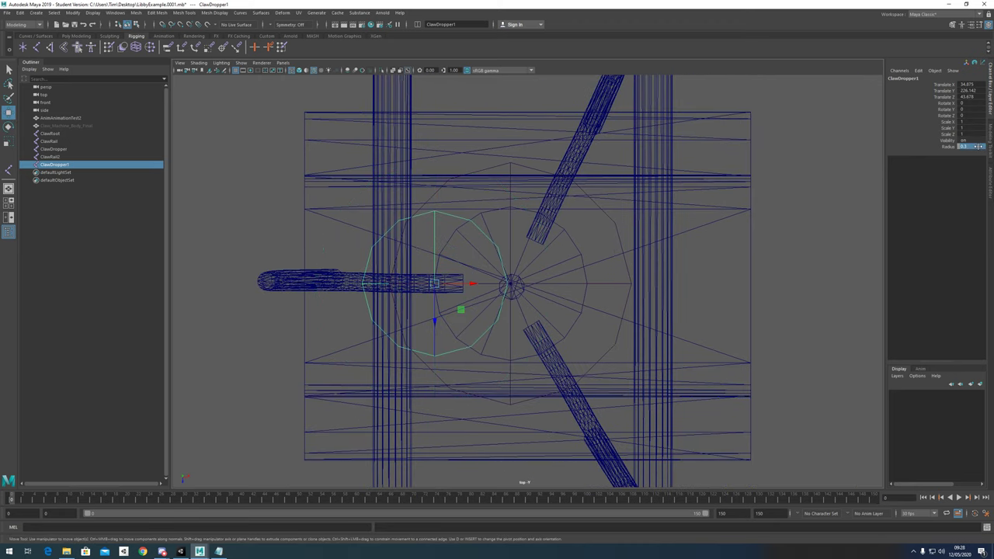
# Step: Duplicate the first claw-arm joint and move the copy onto the upper diagonal arm, at about X 41.72 and Z 39.53
pyautogui.keyDown('alt'); pyautogui.moveTo(602, 177); pyautogui.dragTo(588, 182, button='middle'); pyautogui.keyUp('alt')
pyautogui.scroll(-1, 578, 199)
pyautogui.hotkey('ctrl', 'd')
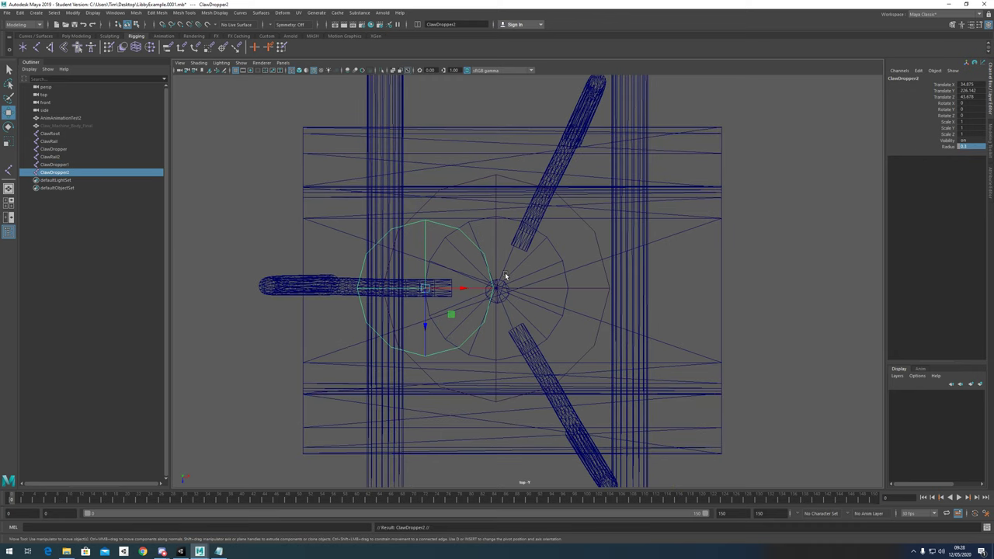
pyautogui.press('e')
pyautogui.press('w')
pyautogui.moveTo(430, 291); pyautogui.dragTo(533, 227)
pyautogui.keyDown('alt'); pyautogui.moveTo(549, 212); pyautogui.dragTo(499, 280, button='middle'); pyautogui.keyUp('alt')
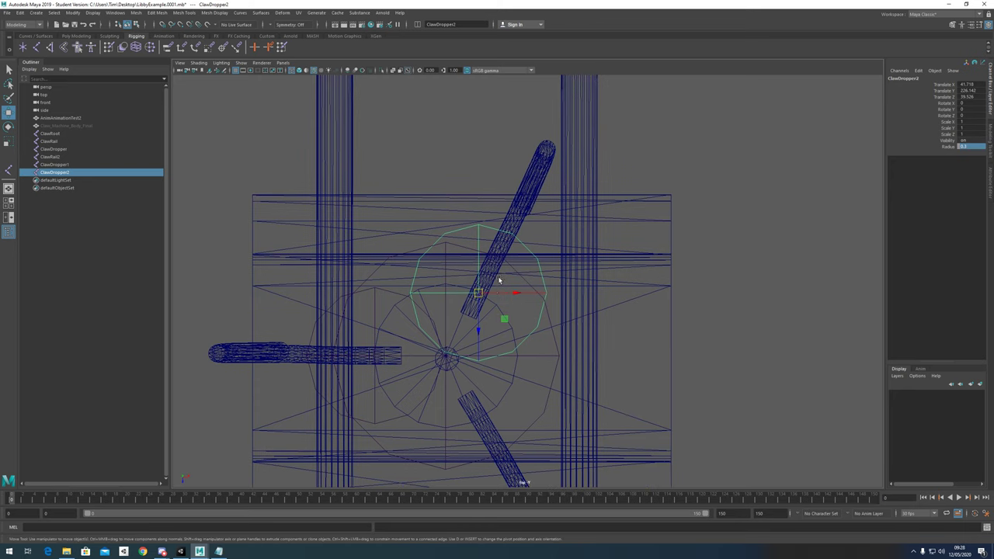
# Step: Try rotating the second claw-arm joint freely about Y to match its arm, and undo the rotation
pyautogui.press('e')
pyautogui.scroll(2, 503, 273)
pyautogui.moveTo(488, 273); pyautogui.dragTo(491, 329)
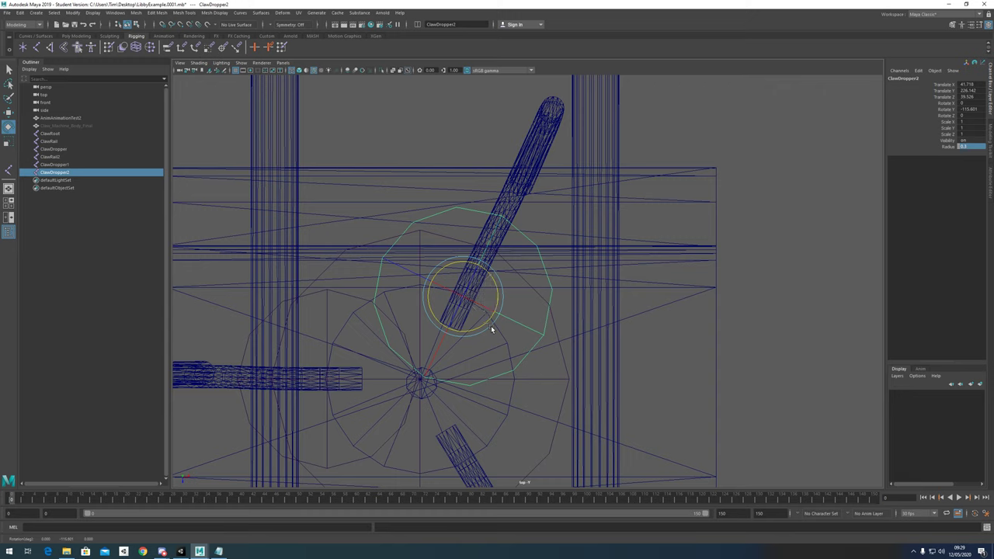
pyautogui.hotkey('ctrl', 'z')
pyautogui.hotkey('ctrl', 'z')
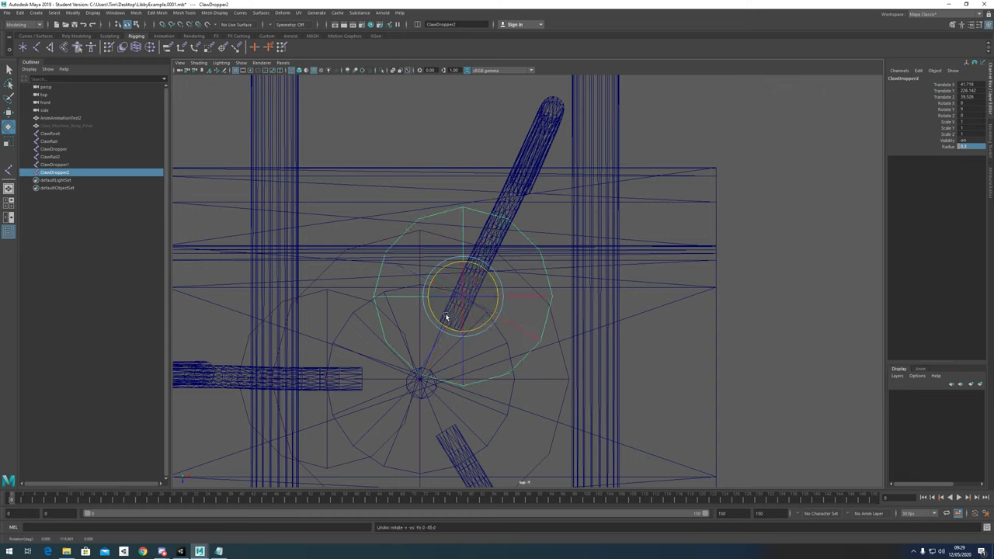
# Step: Set the Rotate tool's absolute step snap to 5 and rotate the second claw-arm joint to -25 about Y
pyautogui.doubleClick(9, 127)
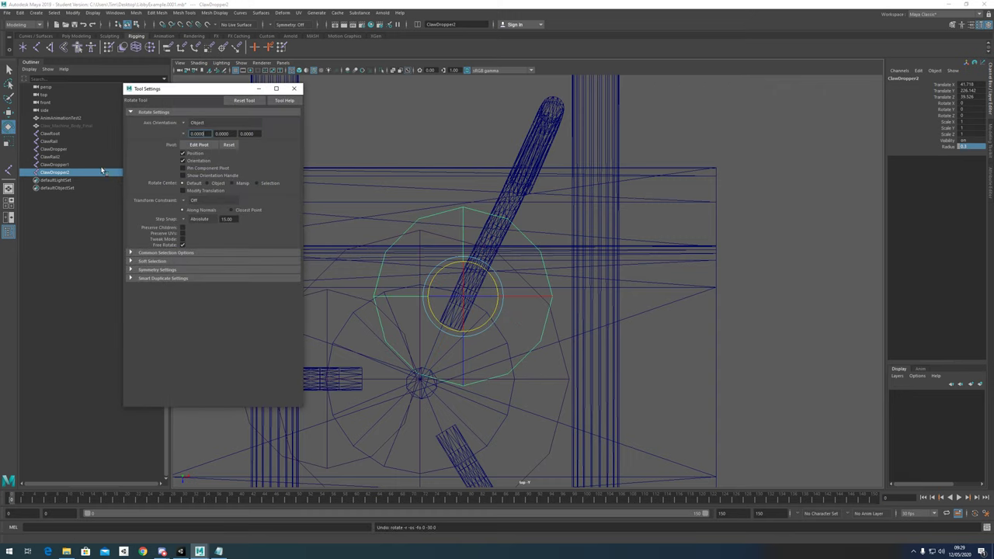
pyautogui.moveTo(232, 219); pyautogui.dragTo(214, 222)
pyautogui.write('5')
pyautogui.keyDown('alt'); pyautogui.moveTo(487, 268); pyautogui.dragTo(446, 261, button='middle'); pyautogui.keyUp('alt')
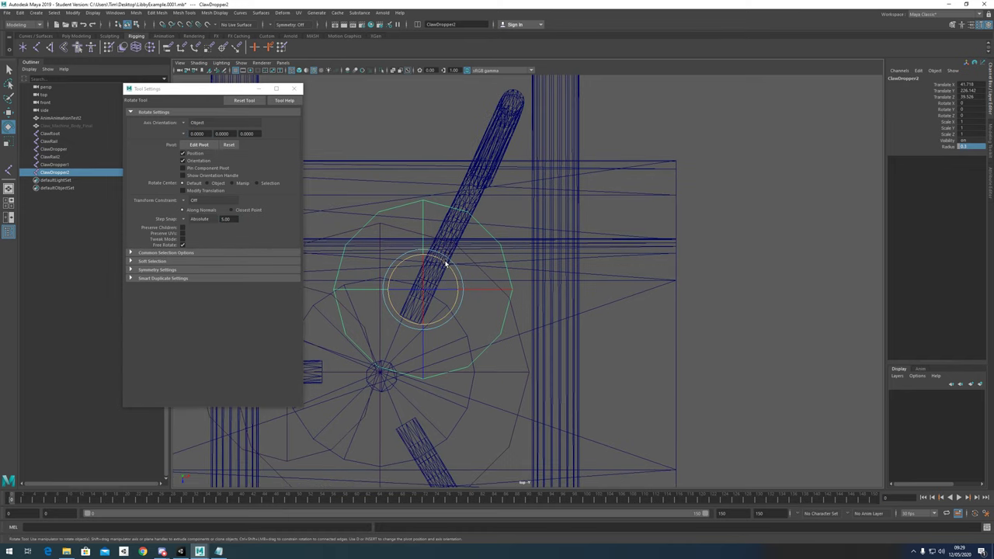
pyautogui.moveTo(445, 264); pyautogui.dragTo(447, 275)
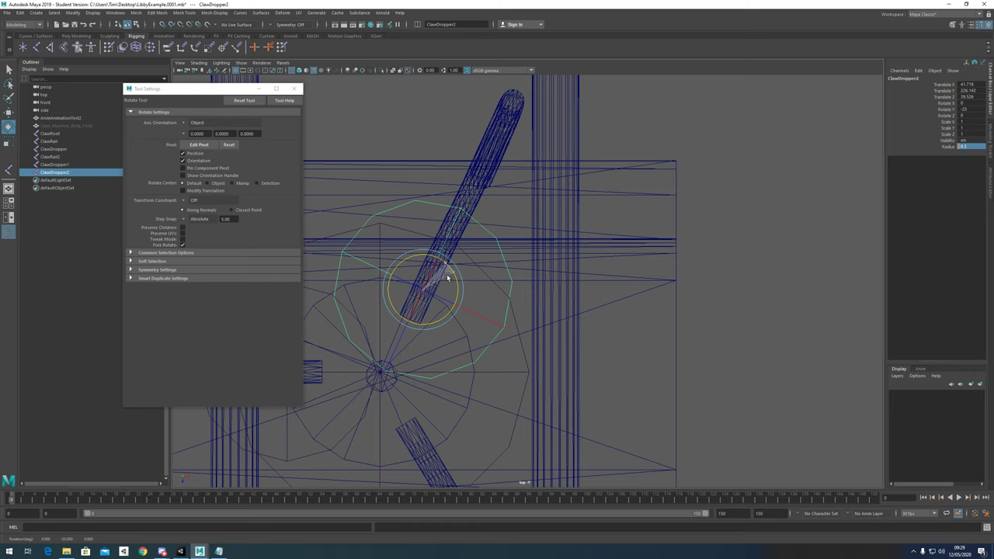
# Step: Duplicate the second claw-arm joint and move the copy along Z onto the lower diagonal arm, at about Z 47.02
pyautogui.scroll(-2, 448, 274)
pyautogui.keyDown('alt'); pyautogui.moveTo(467, 277); pyautogui.dragTo(505, 221, button='middle'); pyautogui.keyUp('alt')
pyautogui.press('w')
pyautogui.scroll(-2, 510, 263)
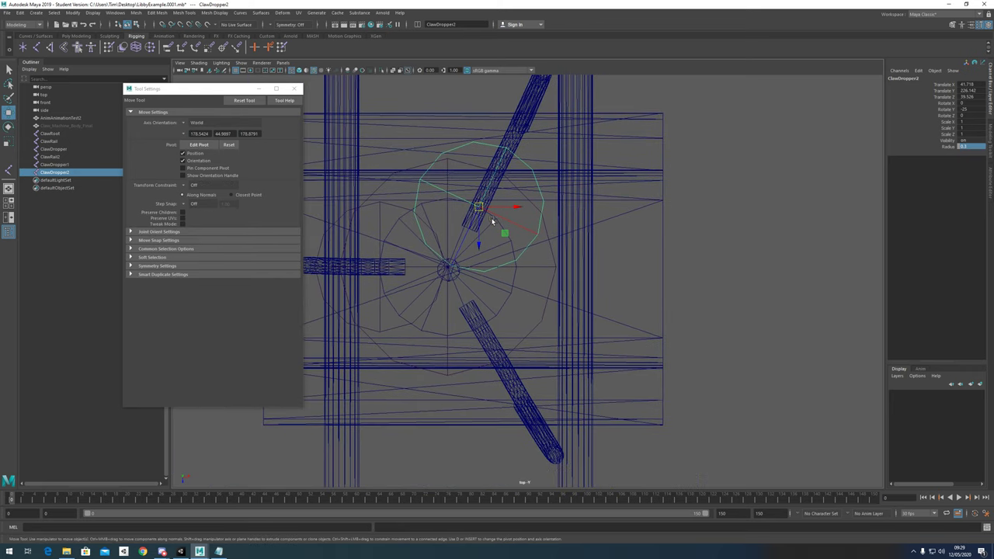
pyautogui.scroll(1, 485, 215)
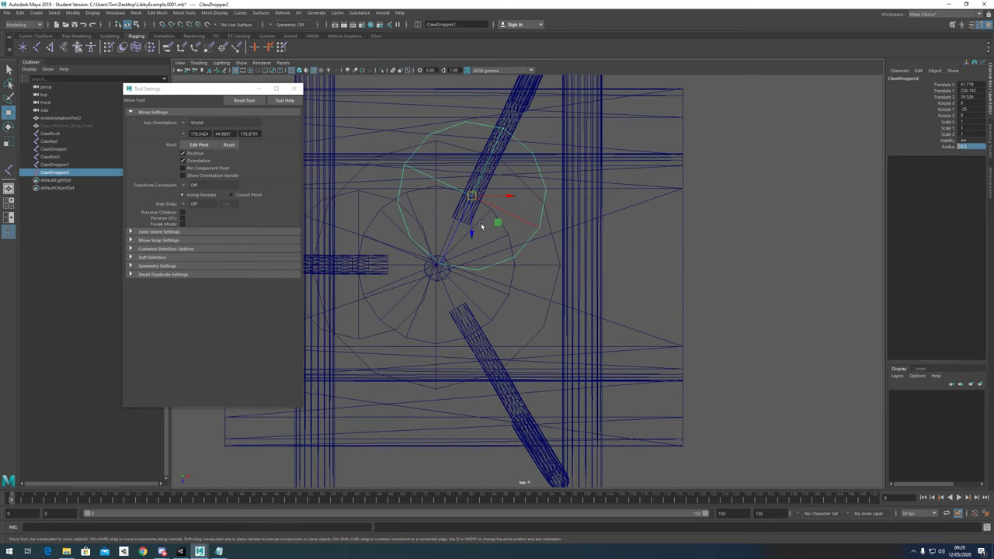
pyautogui.hotkey('ctrl', 'd')
pyautogui.moveTo(471, 230); pyautogui.dragTo(442, 339)
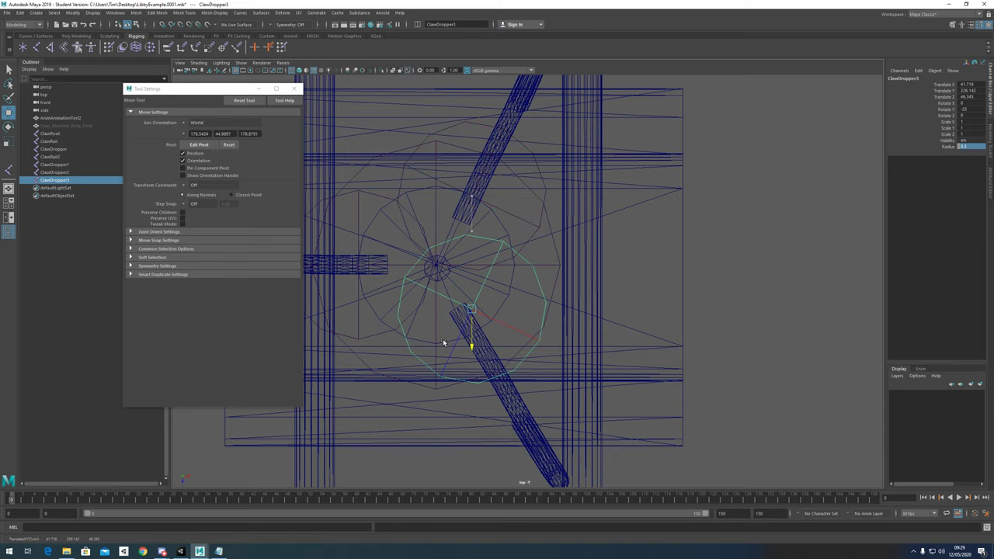
# Step: Rotate the third claw-arm joint to -60 about Y and centre it on its arm at about X 41.75
pyautogui.moveTo(481, 311); pyautogui.dragTo(477, 380)
pyautogui.press('e')
pyautogui.press('w')
pyautogui.scroll(5, 497, 360)
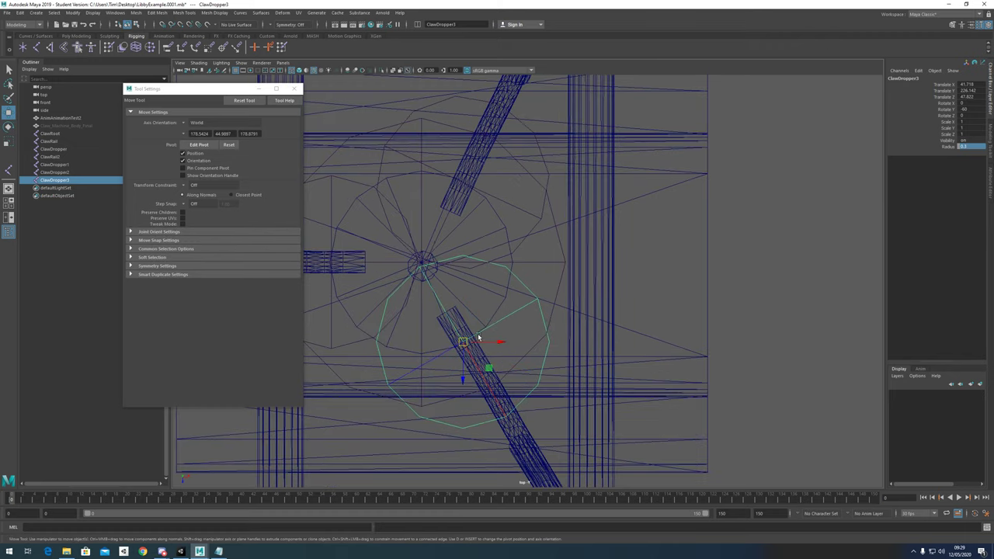
pyautogui.moveTo(436, 370); pyautogui.dragTo(437, 368)
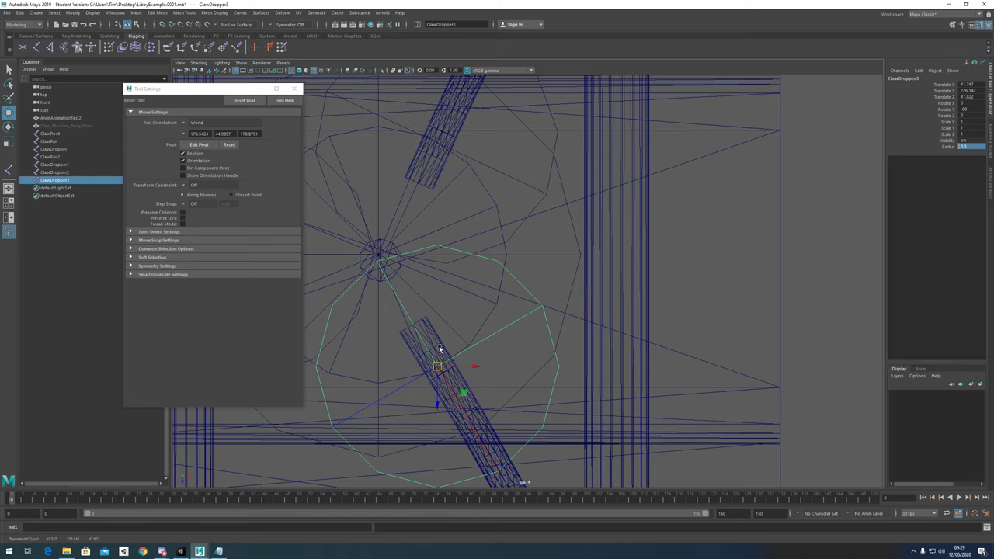
# Step: Try rotating the third claw-arm joint about its Z axis in the perspective view, and undo the rotation
pyautogui.press('space')
pyautogui.moveTo(453, 334); pyautogui.dragTo(450, 253)
pyautogui.scroll(5, 494, 284)
pyautogui.press('e')
pyautogui.hotkey('ctrl', 'z')
pyautogui.scroll(-3, 450, 252)
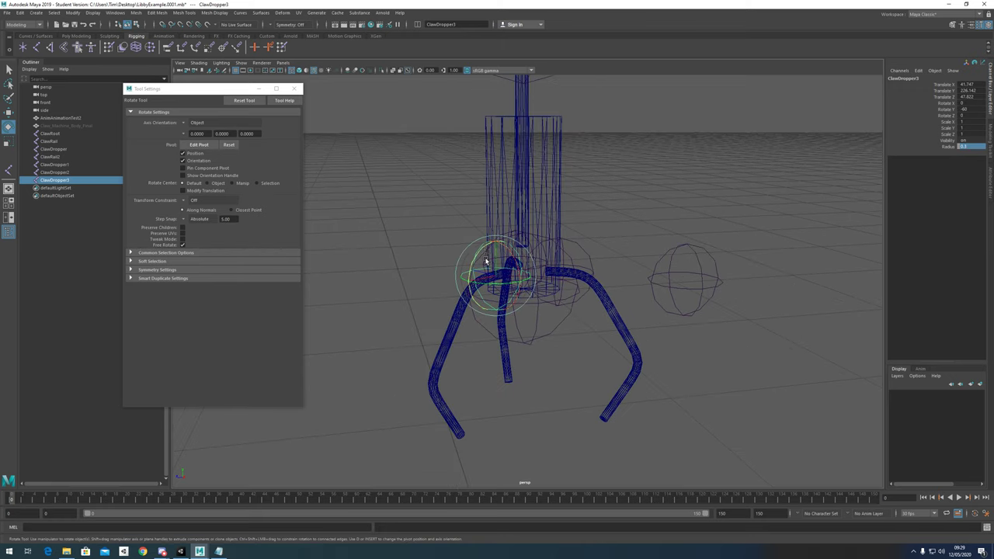
pyautogui.keyDown('alt'); pyautogui.moveTo(487, 262); pyautogui.dragTo(499, 223, button='middle'); pyautogui.keyUp('alt')
pyautogui.keyDown('alt'); pyautogui.moveTo(499, 223); pyautogui.dragTo(560, 223); pyautogui.keyUp('alt')
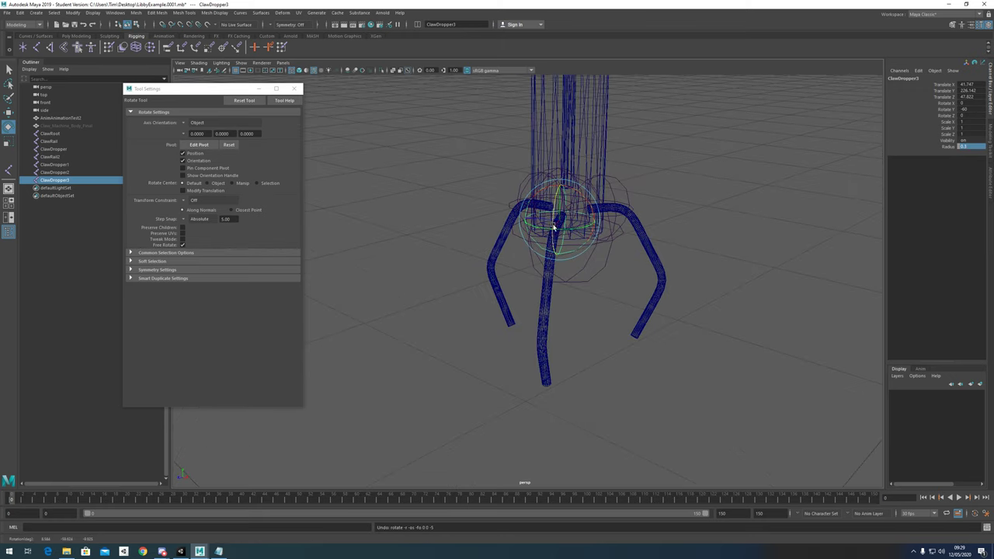
# Step: Duplicate the claw's root joint and move the copy down onto the toy ball with vertex snapping
pyautogui.hotkey('ctrl', 'z')
pyautogui.keyDown('alt'); pyautogui.moveTo(581, 255); pyautogui.dragTo(554, 239); pyautogui.keyUp('alt')
pyautogui.scroll(-4, 554, 239)
pyautogui.keyDown('alt'); pyautogui.moveTo(561, 236); pyautogui.dragTo(565, 288, button='middle'); pyautogui.keyUp('alt')
pyautogui.keyDown('alt'); pyautogui.moveTo(566, 289); pyautogui.dragTo(559, 311); pyautogui.keyUp('alt')
pyautogui.scroll(-3, 559, 311)
pyautogui.keyDown('alt'); pyautogui.moveTo(559, 310); pyautogui.dragTo(499, 267, button='middle'); pyautogui.keyUp('alt')
pyautogui.keyDown('alt'); pyautogui.moveTo(499, 266); pyautogui.dragTo(539, 257); pyautogui.keyUp('alt')
pyautogui.press('w')
pyautogui.scroll(-4, 536, 280)
pyautogui.keyDown('alt'); pyautogui.moveTo(533, 290); pyautogui.dragTo(497, 268, button='middle'); pyautogui.keyUp('alt')
pyautogui.scroll(3, 489, 234)
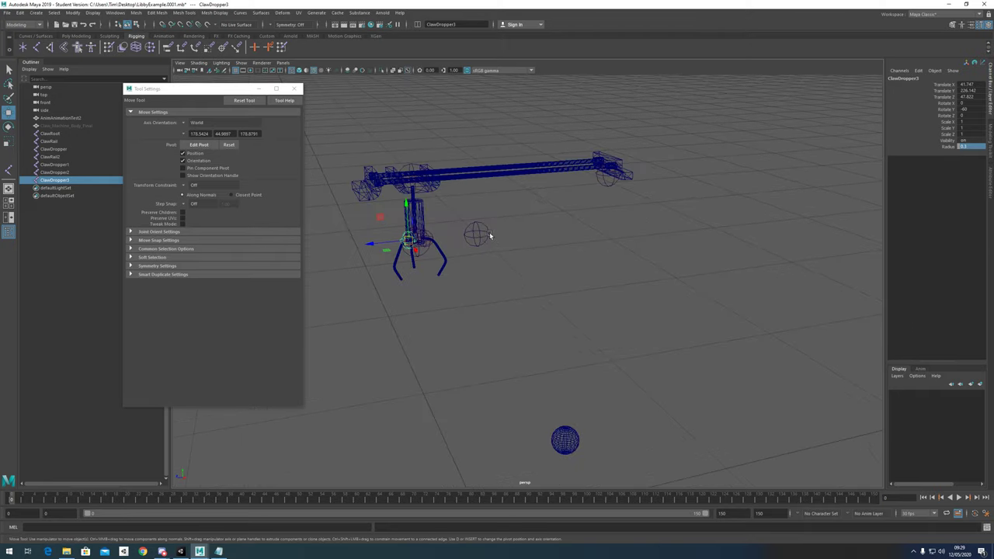
pyautogui.click(477, 235)
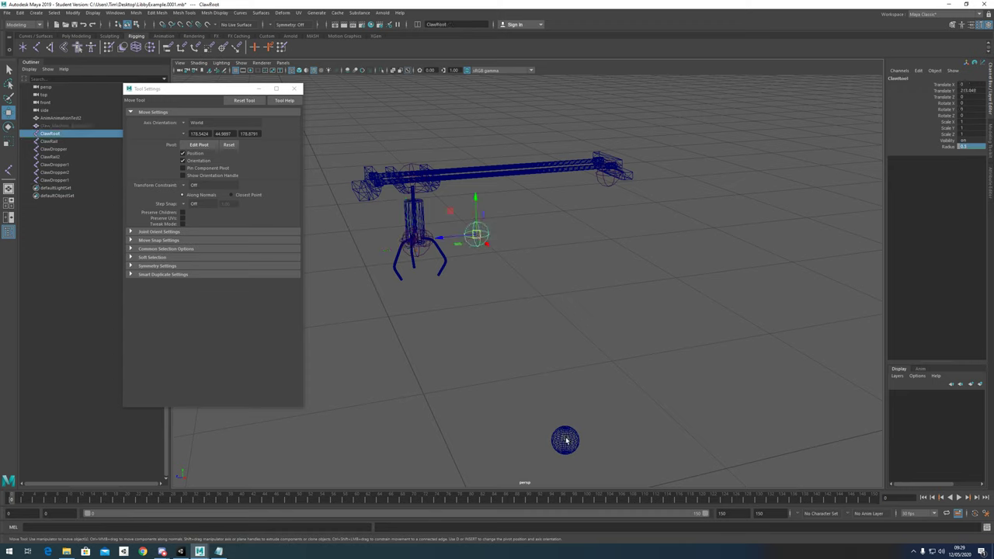
pyautogui.hotkey('ctrl', 'd')
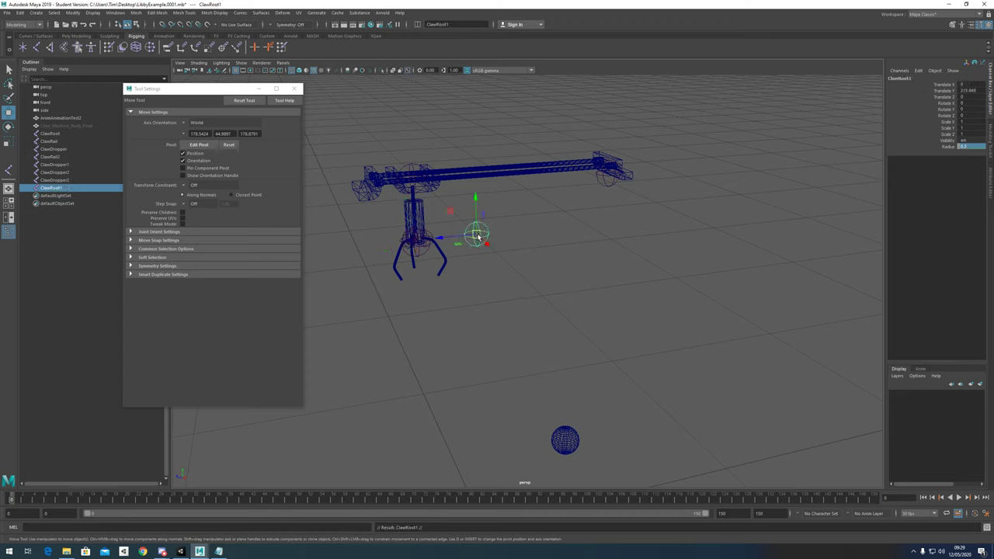
pyautogui.press('v')
pyautogui.moveTo(477, 234); pyautogui.dragTo(566, 427)
# Step: Centre the duplicated joint inside the toy ball, at about X 84.46, Y 117.75, Z -22.87
pyautogui.press('f')
pyautogui.scroll(-5, 564, 365)
pyautogui.keyDown('alt'); pyautogui.moveTo(560, 291); pyautogui.dragTo(536, 336); pyautogui.keyUp('alt')
pyautogui.press('v')
pyautogui.moveTo(527, 282); pyautogui.dragTo(581, 240)
pyautogui.scroll(-7, 578, 293)
pyautogui.keyDown('alt'); pyautogui.moveTo(575, 364); pyautogui.dragTo(566, 309); pyautogui.keyUp('alt')
pyautogui.moveTo(533, 246); pyautogui.dragTo(482, 392)
pyautogui.press('v')
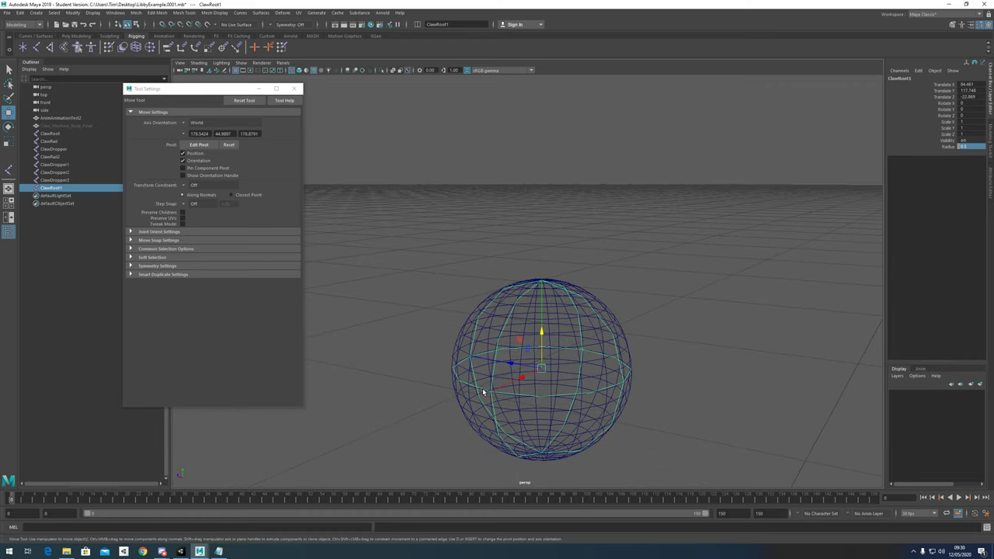
# Step: Examine the new joint's placement in the toy ball relative to the claw and rails from several angles
pyautogui.scroll(-9, 513, 390)
pyautogui.keyDown('alt'); pyautogui.moveTo(546, 384); pyautogui.dragTo(567, 322); pyautogui.keyUp('alt')
pyautogui.scroll(-8, 588, 381)
pyautogui.scroll(4, 568, 322)
pyautogui.keyDown('alt'); pyautogui.moveTo(568, 311); pyautogui.dragTo(571, 357, button='middle'); pyautogui.keyUp('alt')
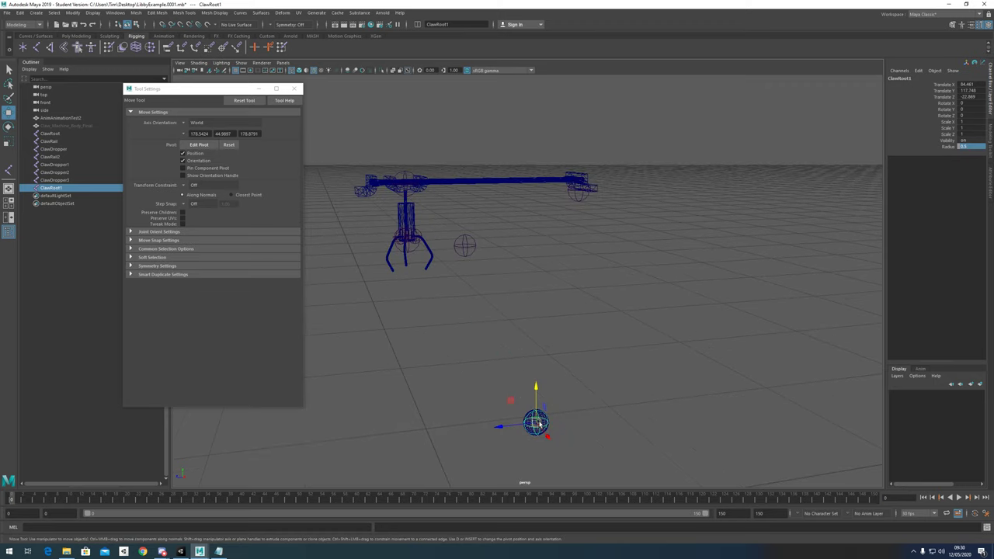
pyautogui.scroll(4, 561, 394)
pyautogui.keyDown('alt'); pyautogui.moveTo(555, 472); pyautogui.dragTo(589, 425, button='middle'); pyautogui.keyUp('alt')
pyautogui.scroll(-5, 594, 417)
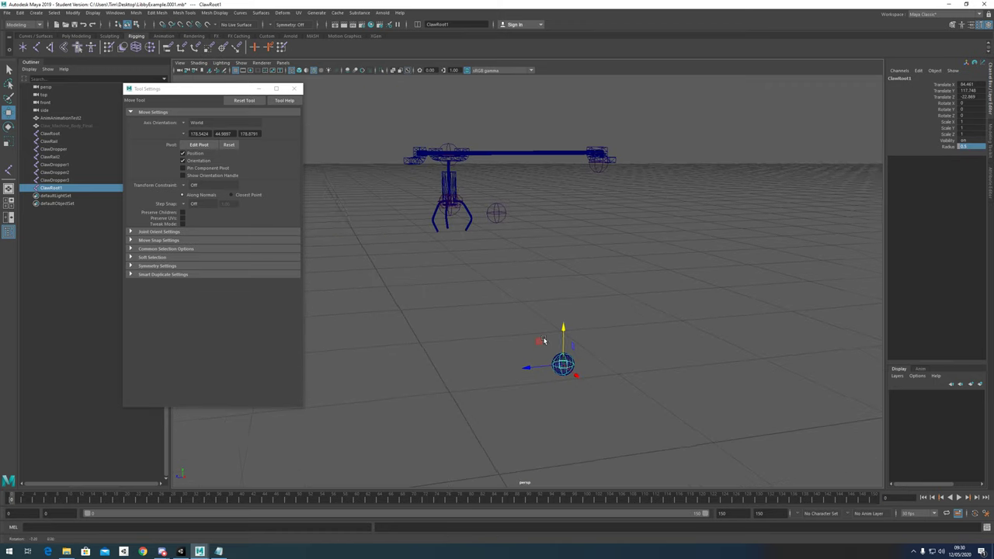
pyautogui.keyDown('alt'); pyautogui.moveTo(542, 337); pyautogui.dragTo(548, 347); pyautogui.keyUp('alt')
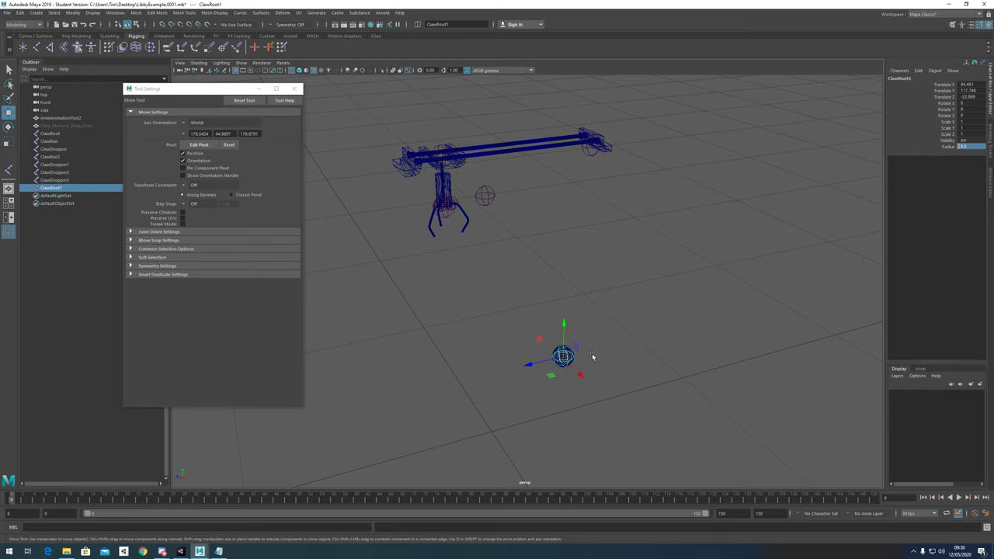
pyautogui.keyDown('alt'); pyautogui.moveTo(533, 266); pyautogui.dragTo(530, 260); pyautogui.keyUp('alt')
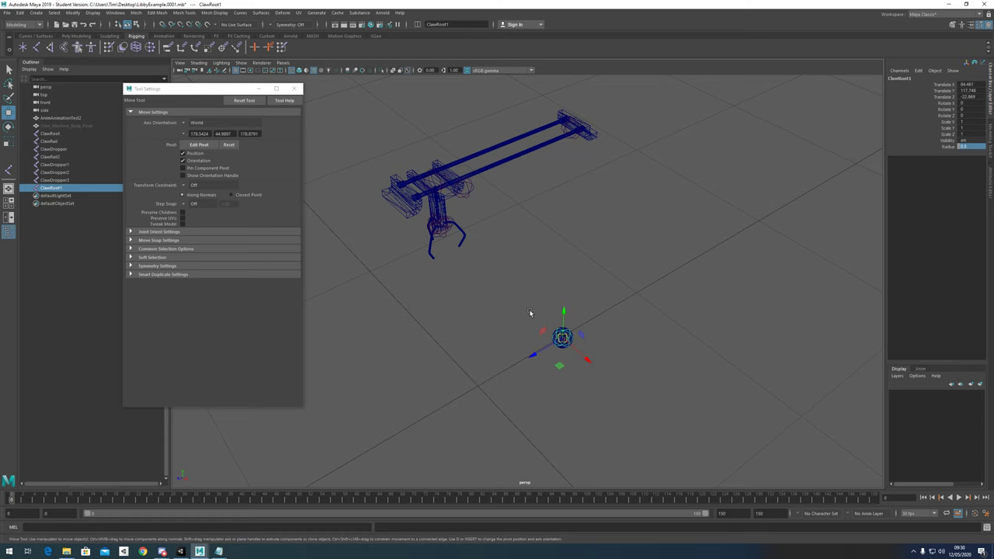
pyautogui.keyDown('alt'); pyautogui.moveTo(511, 274); pyautogui.dragTo(499, 245); pyautogui.keyUp('alt')
pyautogui.keyDown('alt'); pyautogui.moveTo(499, 246); pyautogui.dragTo(518, 256, button='middle'); pyautogui.keyUp('alt')
pyautogui.scroll(2, 518, 256)
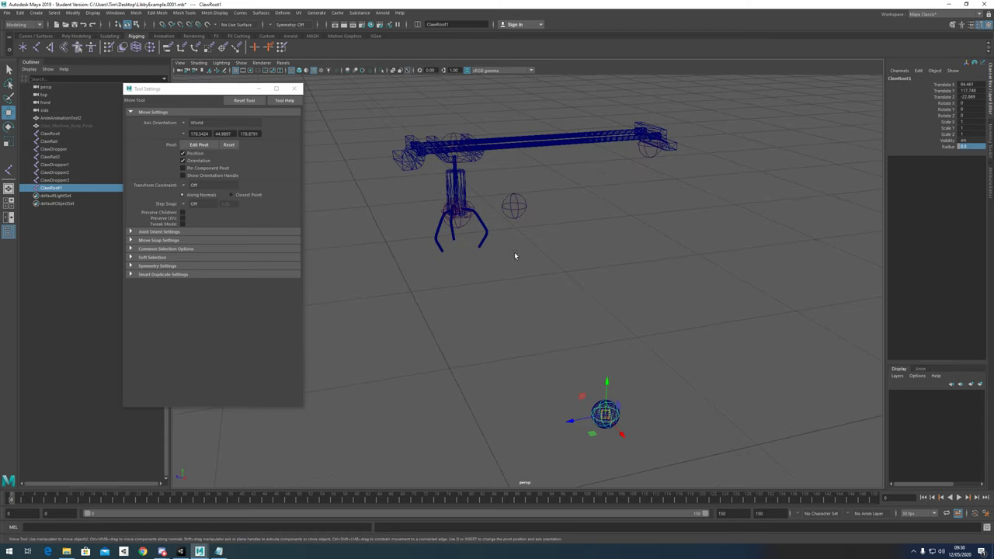
pyautogui.scroll(-2, 528, 251)
pyautogui.keyDown('alt'); pyautogui.moveTo(533, 251); pyautogui.dragTo(609, 276); pyautogui.keyUp('alt')
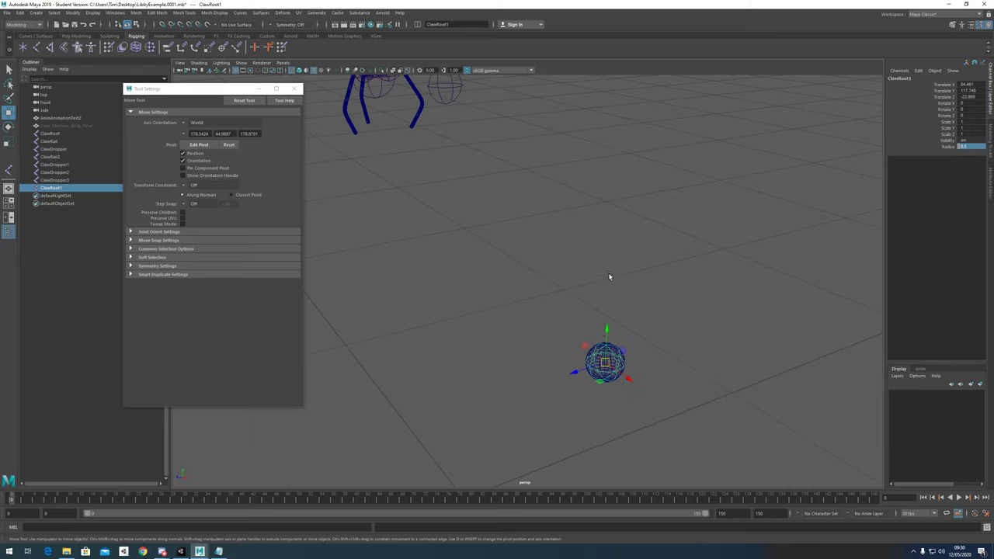
# Step: Hide the claw assembly mesh AnimAnimationTest2 so that only the joints are shown
pyautogui.keyDown('alt'); pyautogui.moveTo(606, 371); pyautogui.dragTo(521, 206); pyautogui.keyUp('alt')
pyautogui.click(523, 197)
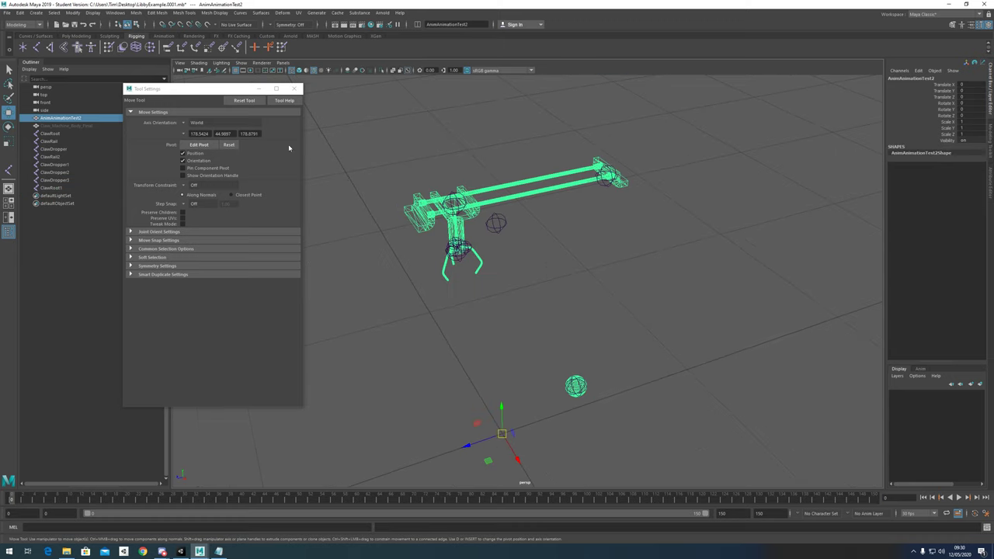
pyautogui.click(42, 36)
pyautogui.click(77, 36)
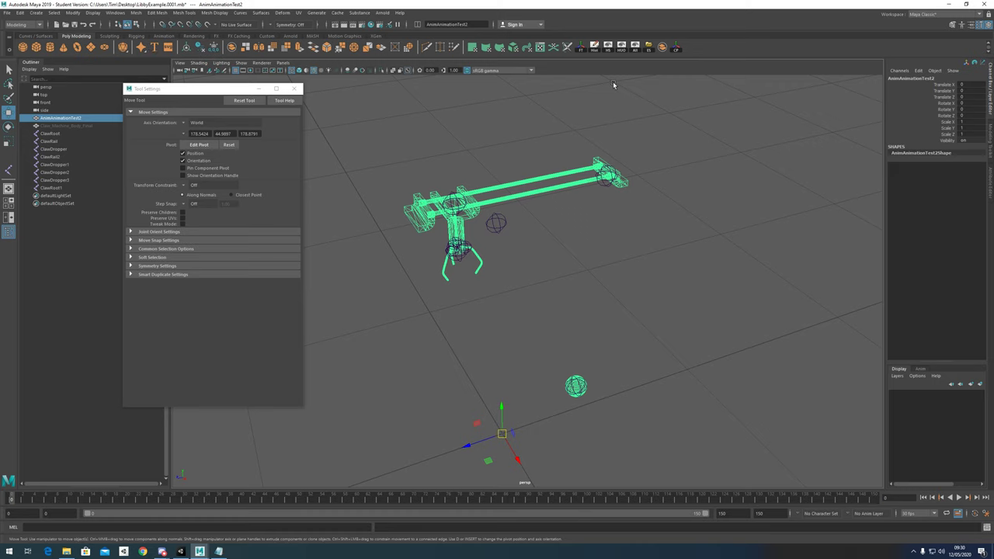
pyautogui.click(608, 49)
# Step: Select the three claw-arm joints around the dropper and rename them together as ClawClaw
pyautogui.keyDown('alt'); pyautogui.moveTo(577, 226); pyautogui.dragTo(525, 210); pyautogui.keyUp('alt')
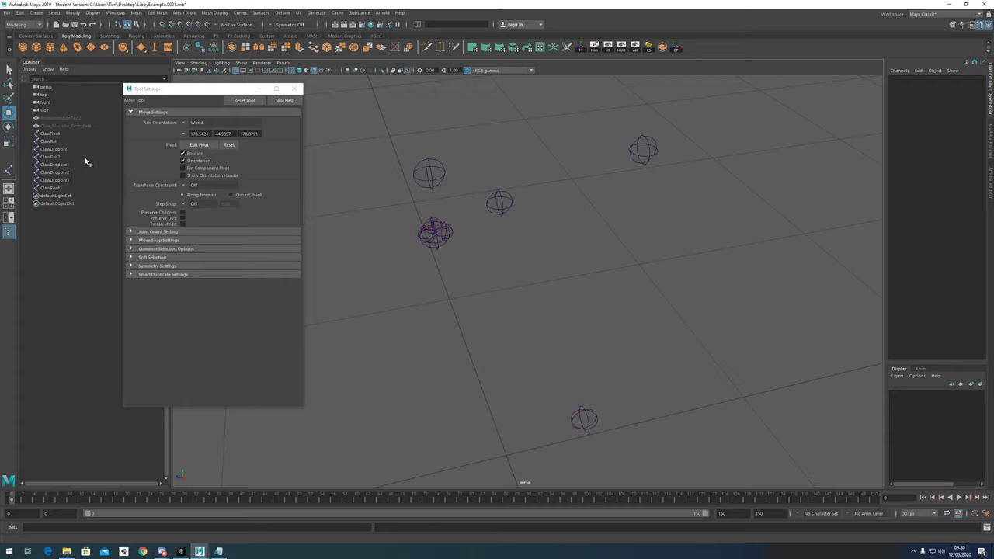
pyautogui.keyDown('alt'); pyautogui.moveTo(442, 235); pyautogui.dragTo(490, 255, button='middle'); pyautogui.keyUp('alt')
pyautogui.scroll(4, 490, 255)
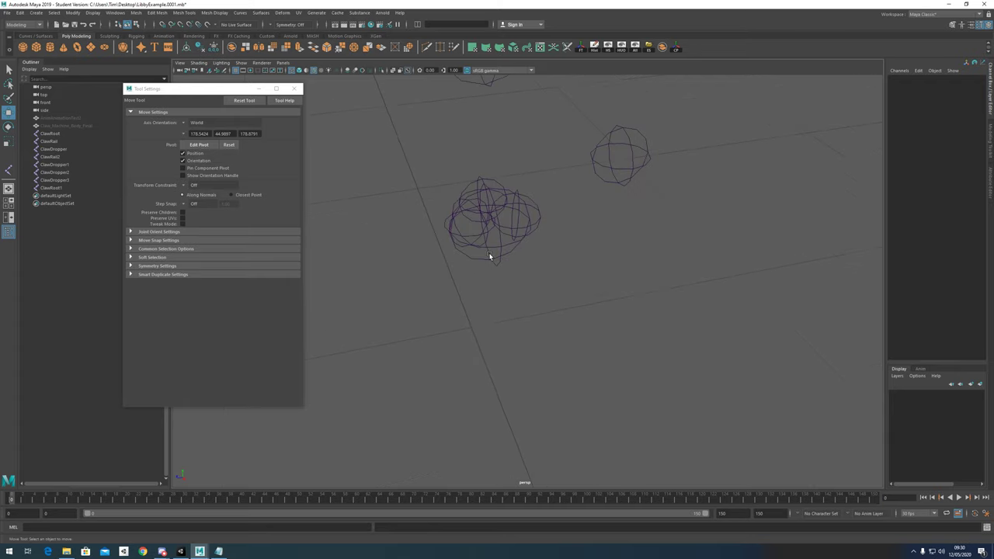
pyautogui.click(456, 218)
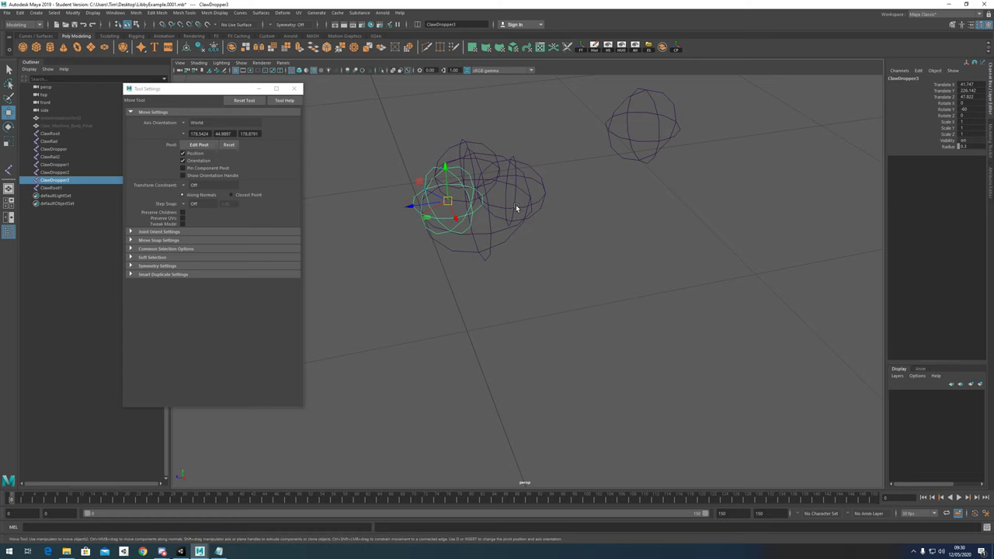
pyautogui.keyDown('shift'); pyautogui.click(516, 205); pyautogui.keyUp('shift')
pyautogui.keyDown('shift'); pyautogui.click(462, 140); pyautogui.keyUp('shift')
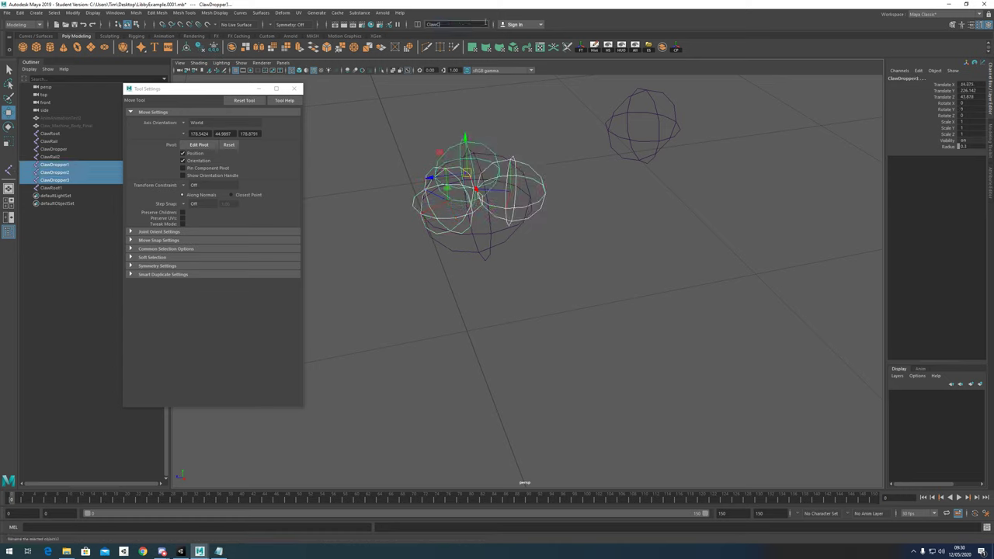
pyautogui.press('Return')
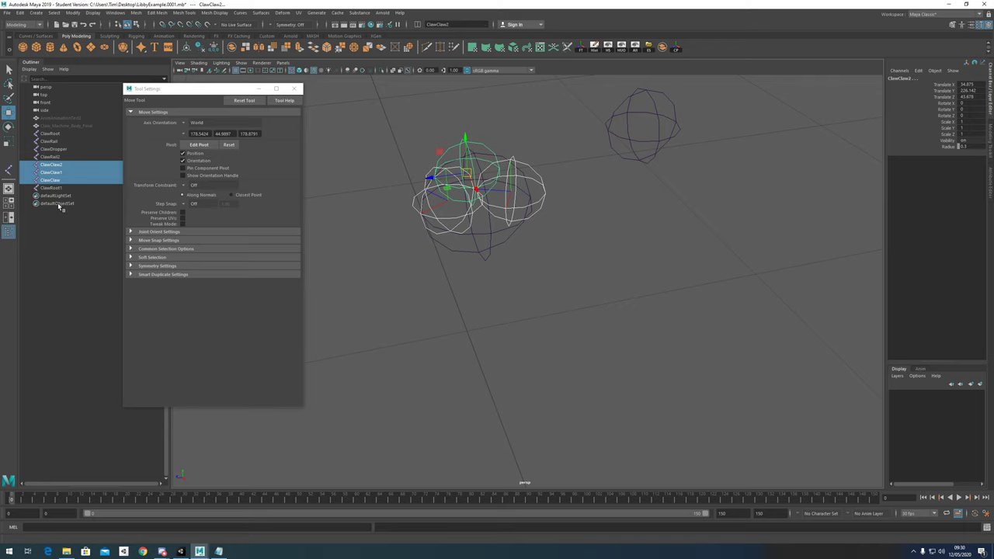
# Step: Rename the joint placed in the toy ball as ClawToy
pyautogui.click(63, 188)
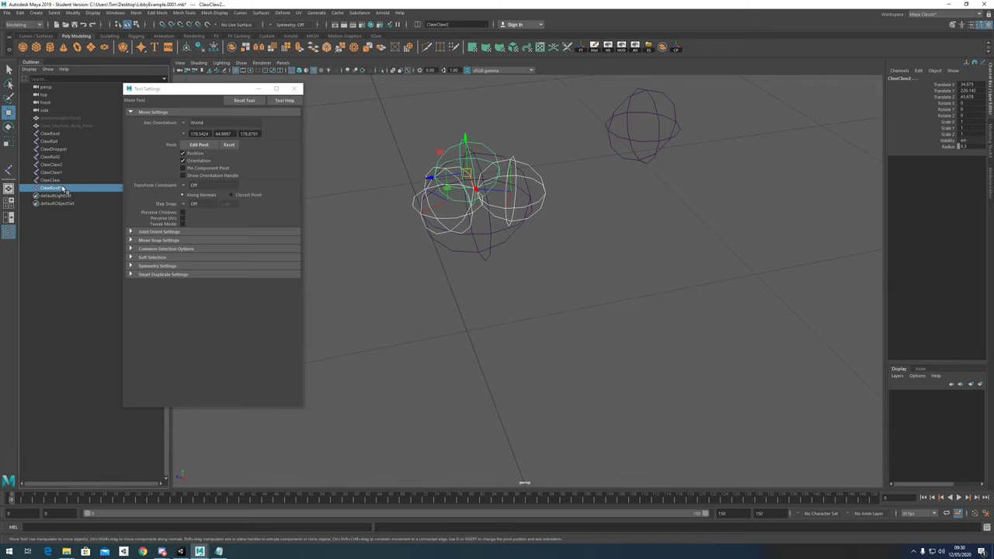
pyautogui.scroll(-5, 538, 337)
pyautogui.keyDown('alt'); pyautogui.moveTo(538, 338); pyautogui.dragTo(565, 240, button='middle'); pyautogui.keyUp('alt')
pyautogui.scroll(-2, 565, 243)
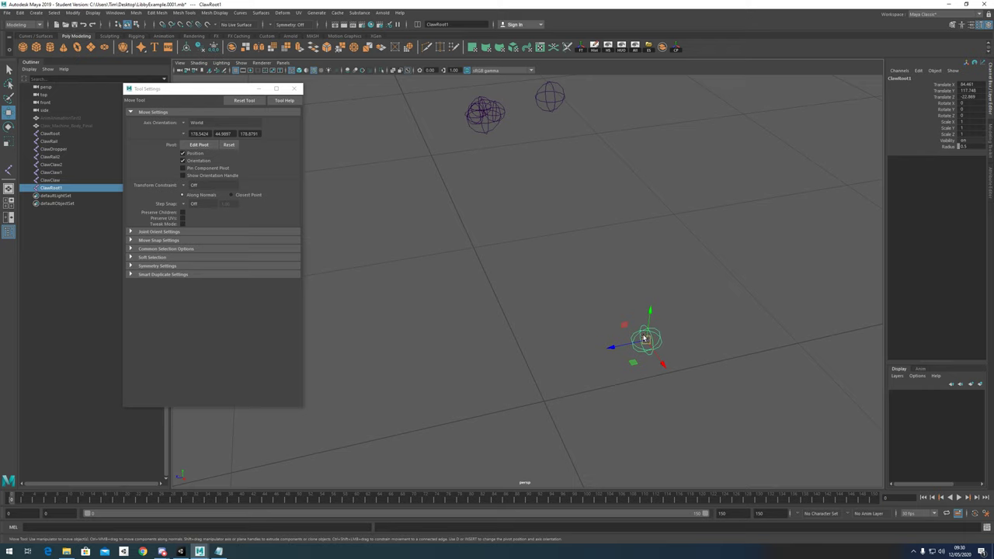
pyautogui.click(467, 26)
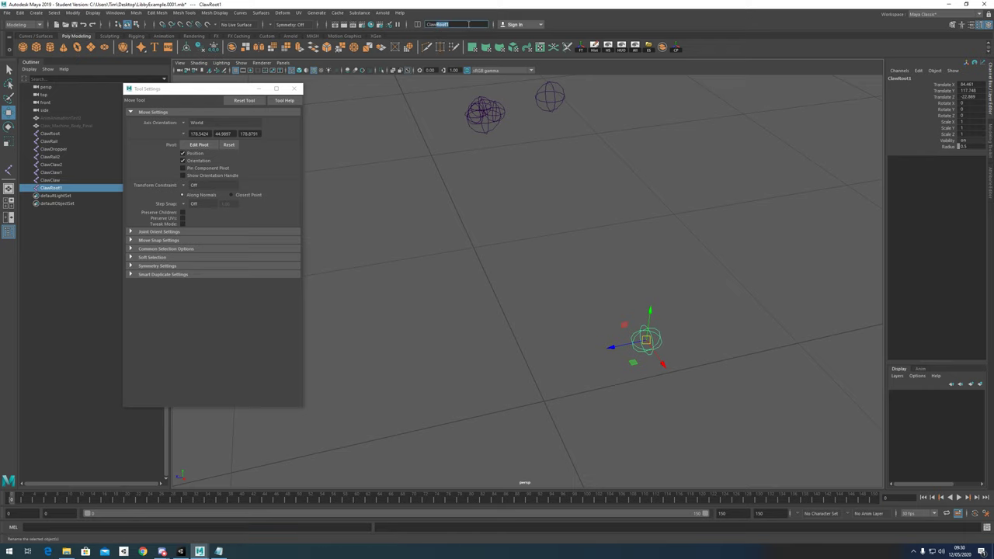
pyautogui.write('ClawToy')
pyautogui.press('Return')
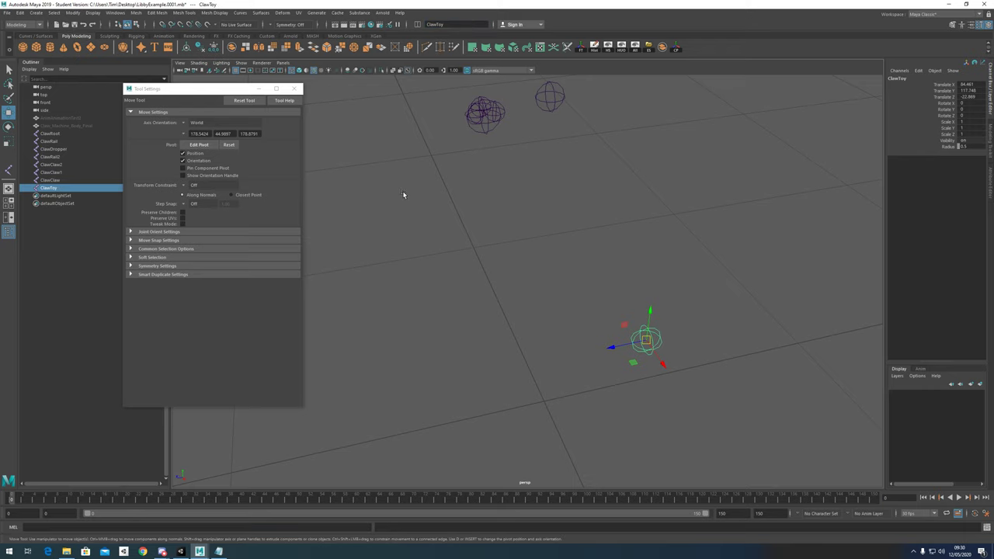
# Step: Review the joint layout, selecting the root and dropper joints to check where each one sits
pyautogui.keyDown('alt'); pyautogui.moveTo(475, 215); pyautogui.dragTo(455, 210, button='middle'); pyautogui.keyUp('alt')
pyautogui.scroll(-3, 570, 180)
pyautogui.keyDown('alt'); pyautogui.moveTo(659, 213); pyautogui.dragTo(616, 188); pyautogui.keyUp('alt')
pyautogui.keyDown('alt'); pyautogui.moveTo(616, 187); pyautogui.dragTo(557, 238, button='middle'); pyautogui.keyUp('alt')
pyautogui.click(56, 135)
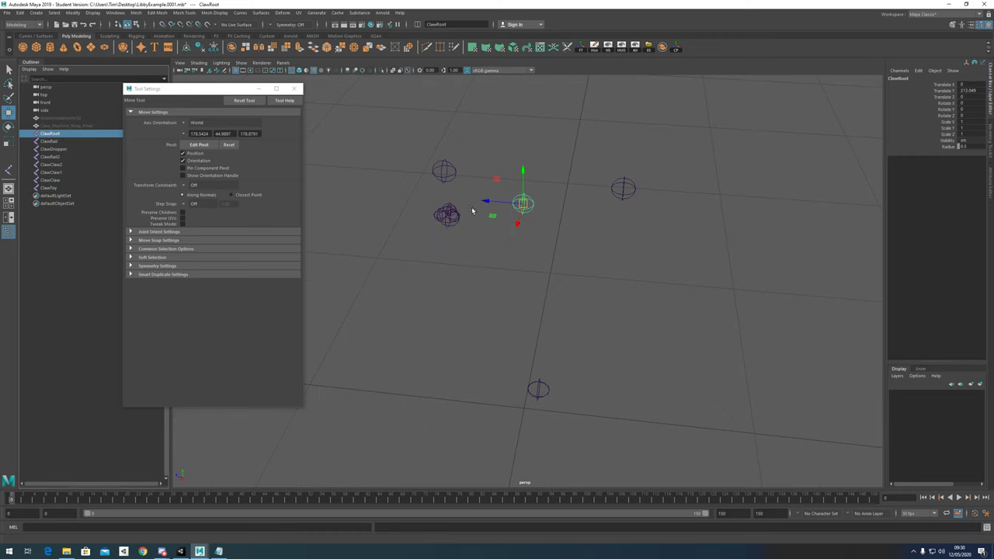
pyautogui.keyDown('alt'); pyautogui.moveTo(472, 211); pyautogui.dragTo(517, 222); pyautogui.keyUp('alt')
pyautogui.scroll(3, 517, 222)
pyautogui.keyDown('alt'); pyautogui.moveTo(505, 241); pyautogui.dragTo(601, 257, button='middle'); pyautogui.keyUp('alt')
pyautogui.scroll(4, 601, 260)
pyautogui.keyDown('alt'); pyautogui.moveTo(603, 268); pyautogui.dragTo(518, 264); pyautogui.keyUp('alt')
pyautogui.click(528, 246)
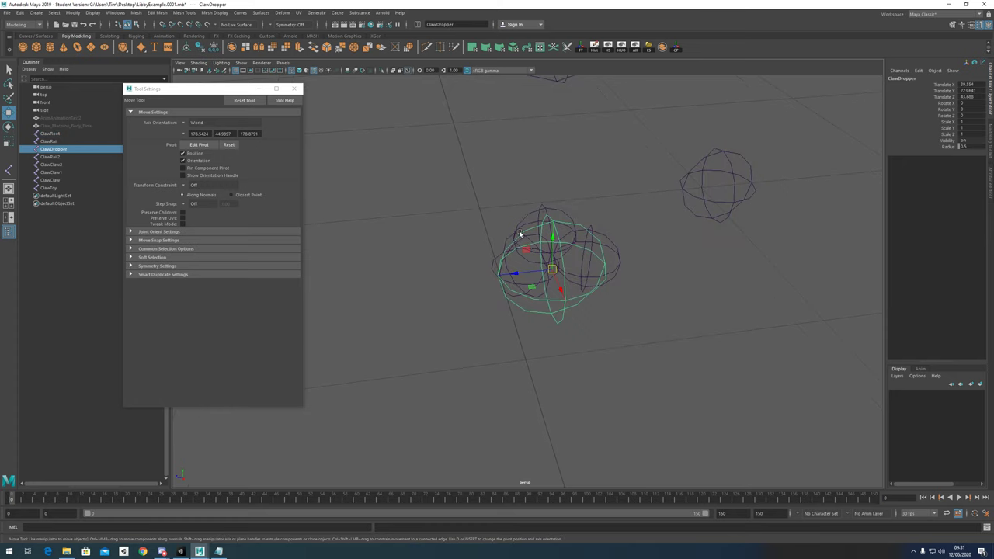
# Step: Parent the three ClawClaw joints to the ClawDropper joint
pyautogui.click(513, 235)
pyautogui.keyDown('shift'); pyautogui.click(546, 207); pyautogui.keyUp('shift')
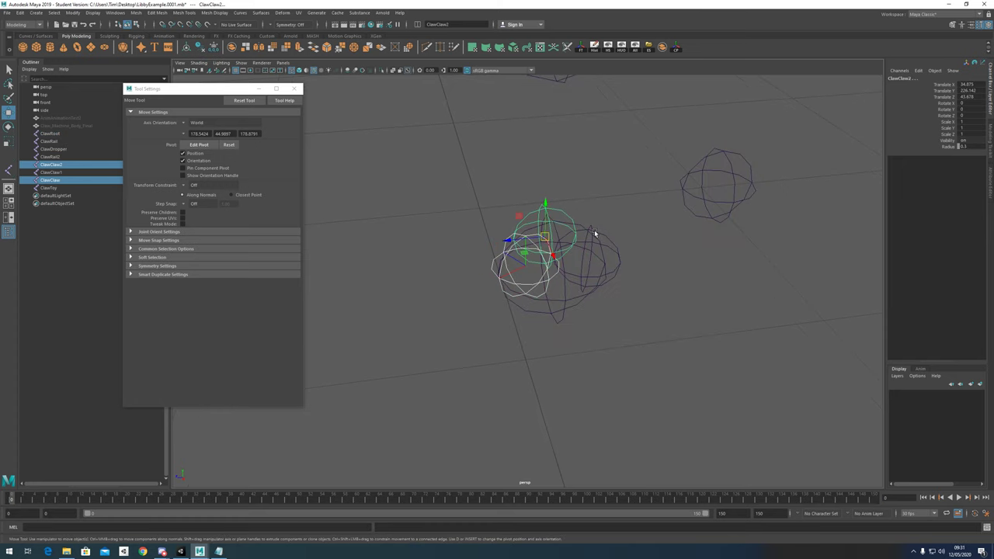
pyautogui.keyDown('shift'); pyautogui.click(594, 232); pyautogui.keyUp('shift')
pyautogui.scroll(-5, 592, 243)
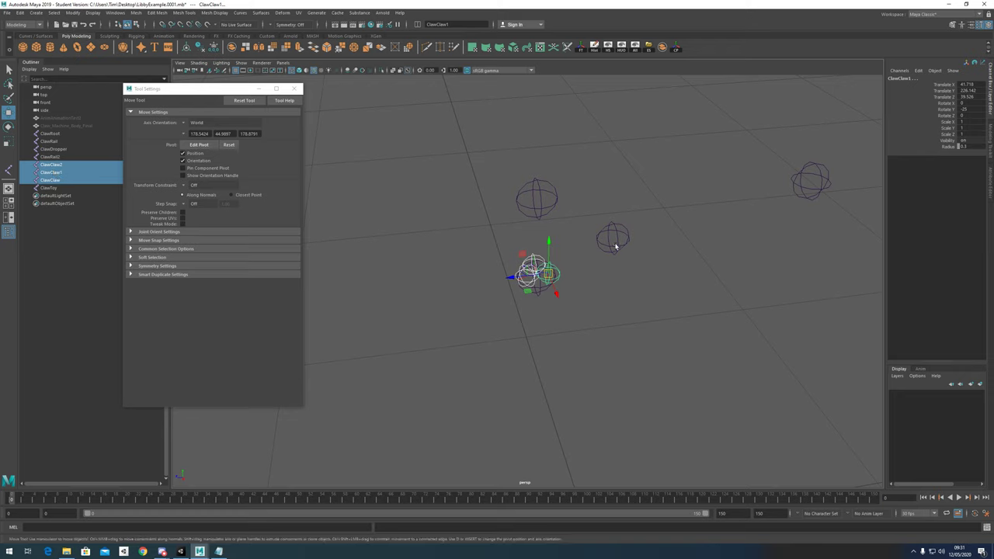
pyautogui.scroll(6, 567, 271)
pyautogui.keyDown('alt'); pyautogui.moveTo(567, 272); pyautogui.dragTo(563, 273); pyautogui.keyUp('alt')
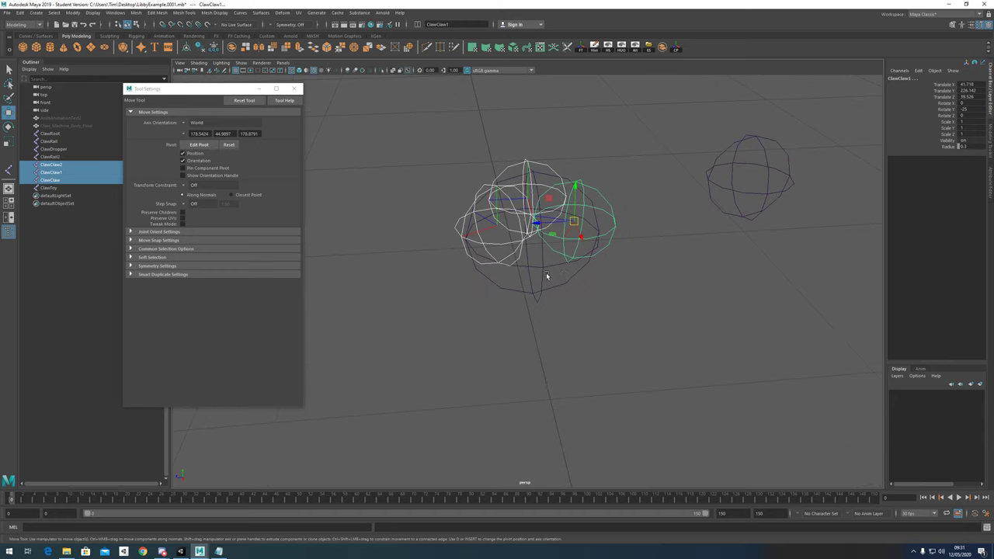
pyautogui.keyDown('shift'); pyautogui.click(542, 269); pyautogui.keyUp('shift')
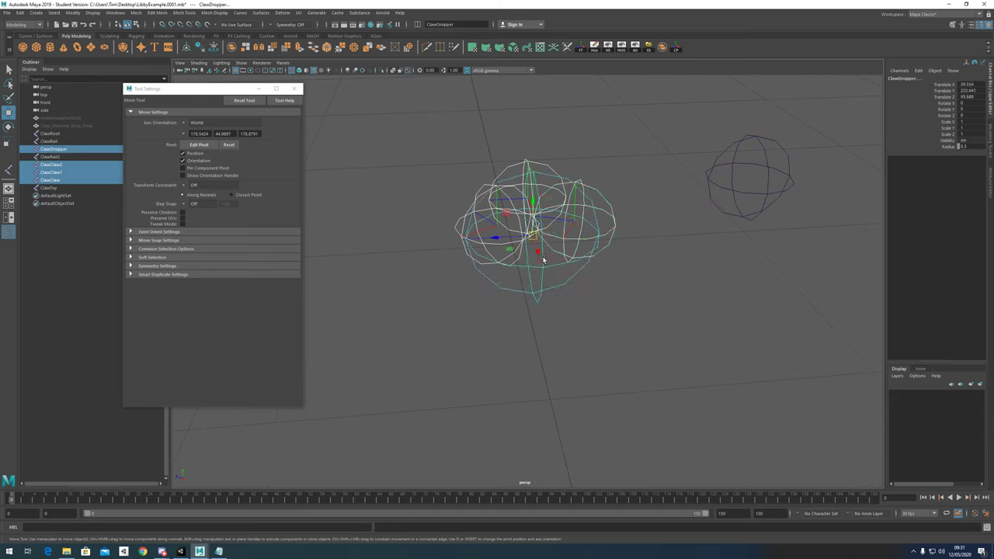
pyautogui.press('p')
pyautogui.scroll(-3, 548, 264)
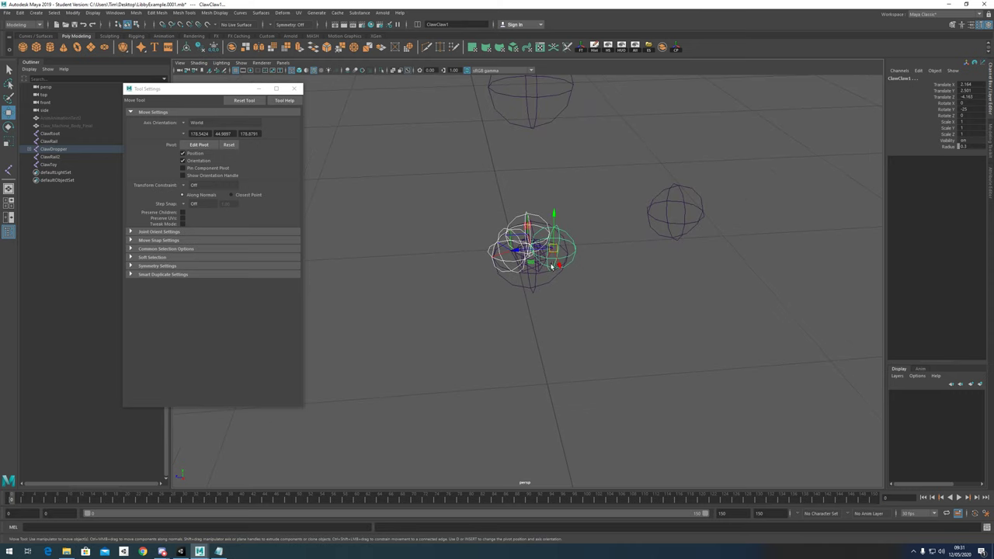
# Step: Select the ClawDropper joint and show all hidden meshes again
pyautogui.click(536, 280)
pyautogui.click(536, 281)
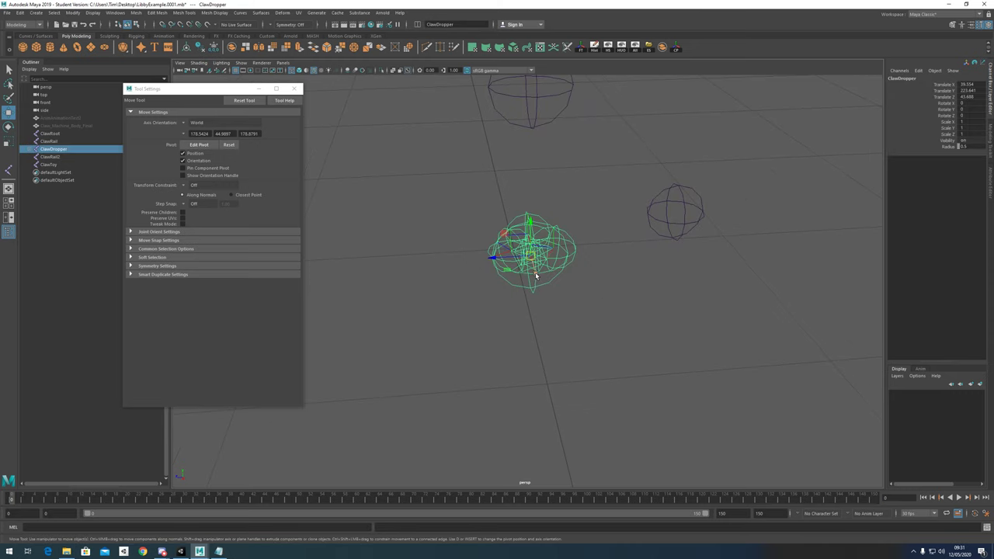
pyautogui.scroll(-3, 536, 272)
pyautogui.click(635, 48)
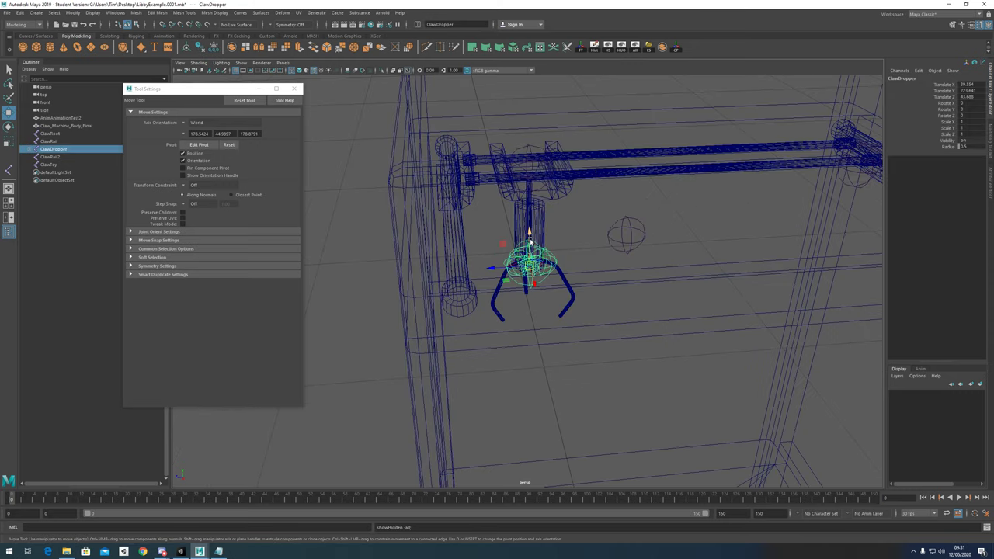
# Step: Try moving the ClawDropper joint up along Y to test its child joints, and undo the move
pyautogui.moveTo(530, 234)
pyautogui.mouseDown()
pyautogui.moveTo(531, 202)
pyautogui.moveTo(531, 226)
pyautogui.mouseUp()
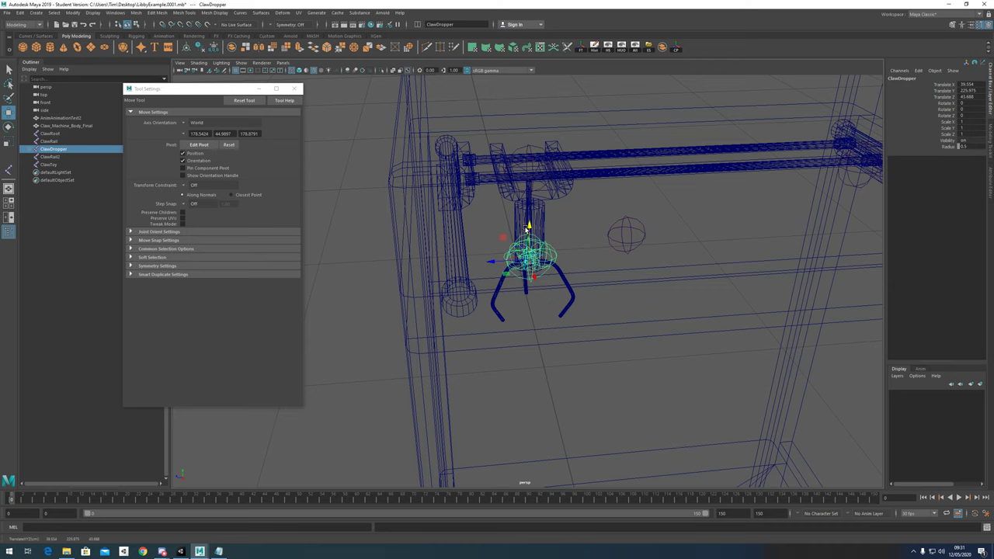
pyautogui.hotkey('ctrl', 'z')
pyautogui.scroll(5, 542, 264)
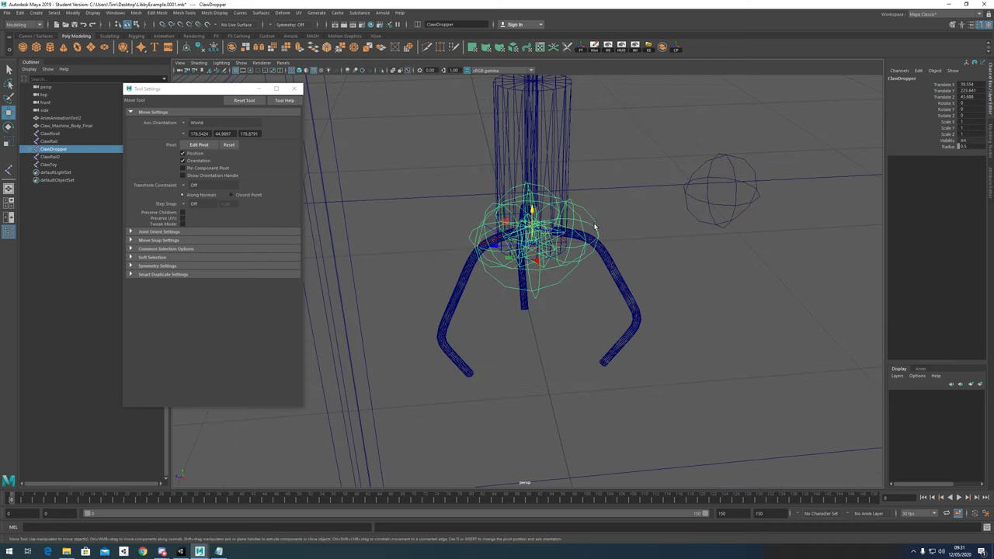
# Step: Try rotating the ClawClaw1 joint about its X axis to test the claw arm's pivot, and undo the rotation
pyautogui.click(586, 224)
pyautogui.click(586, 225)
pyautogui.press('e')
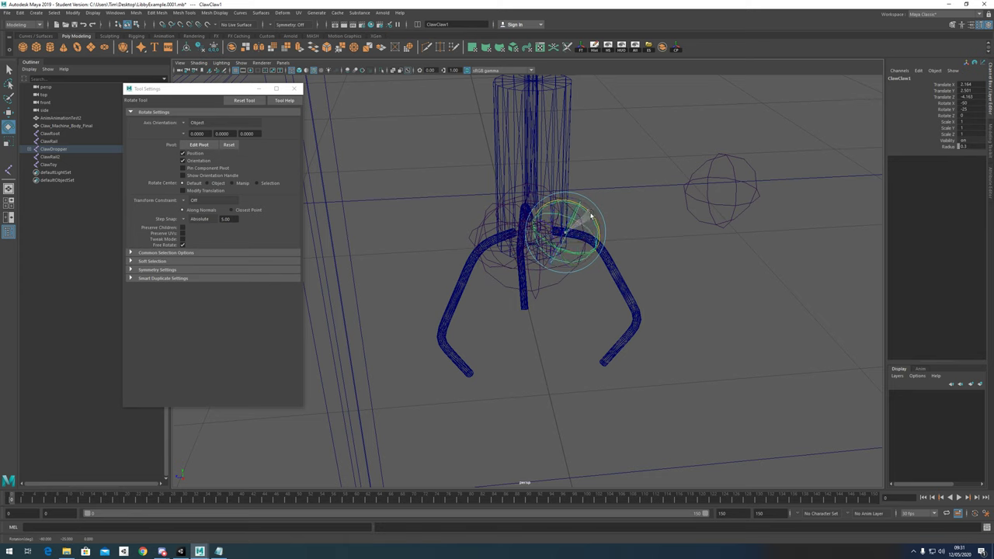
pyautogui.hotkey('ctrl', 'z')
pyautogui.scroll(-4, 582, 217)
pyautogui.keyDown('alt'); pyautogui.moveTo(571, 245); pyautogui.dragTo(600, 108); pyautogui.keyUp('alt')
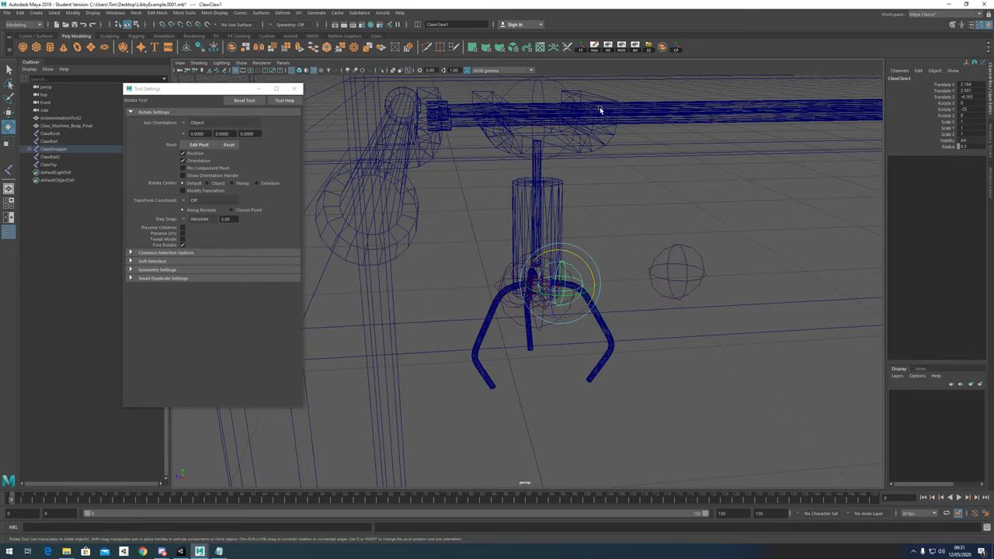
pyautogui.scroll(-3, 576, 193)
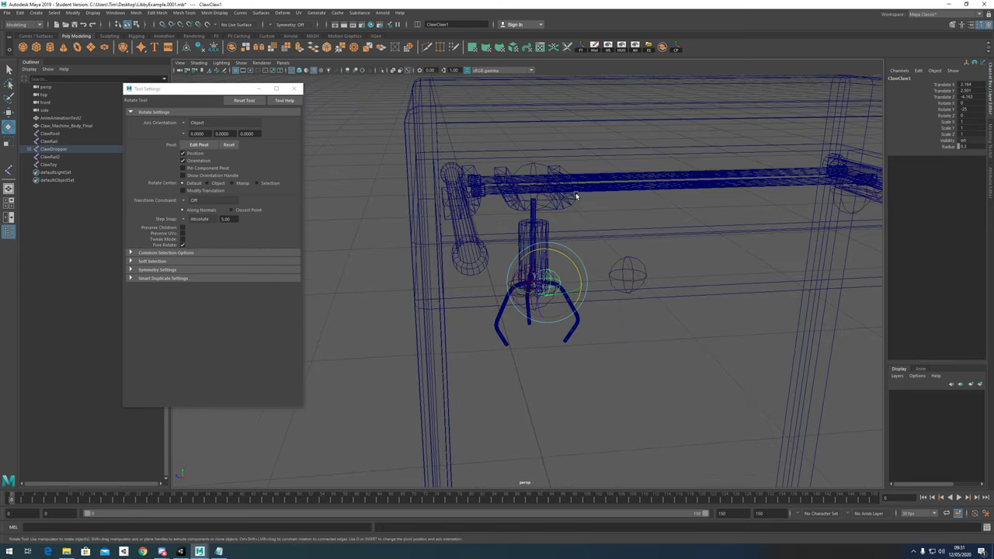
# Step: Hide the claw and rail mesh so the joints inside the cabinet are exposed
pyautogui.scroll(3, 539, 230)
pyautogui.click(539, 224)
pyautogui.click(608, 48)
pyautogui.scroll(2, 553, 216)
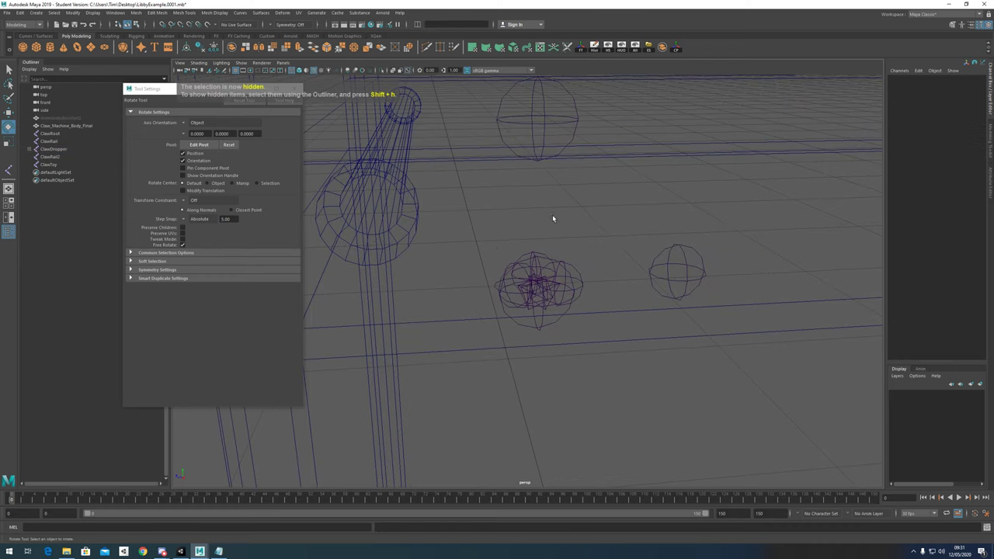
# Step: Expand the ClawDropper hierarchy and inspect its three child ClawClaw joints one by one
pyautogui.click(536, 264)
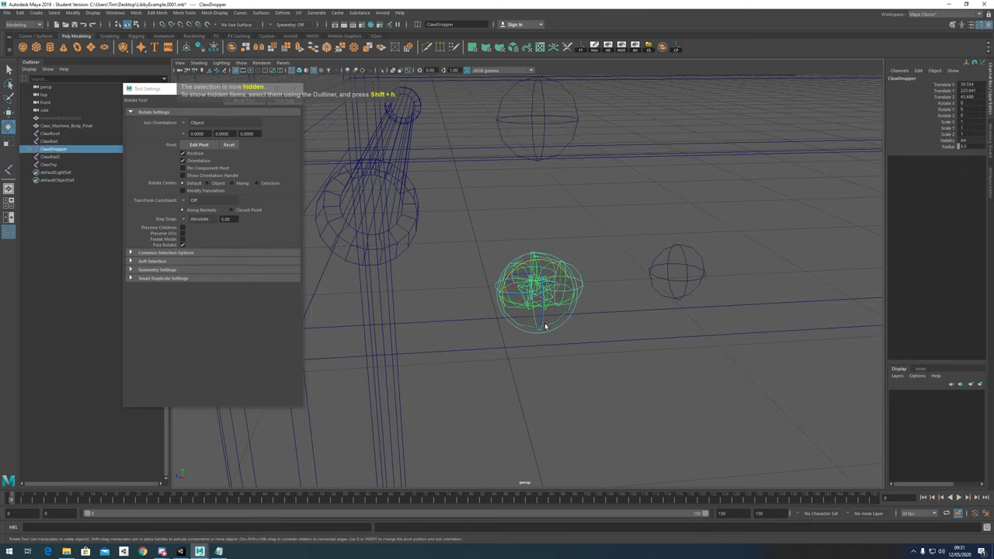
pyautogui.click(601, 361)
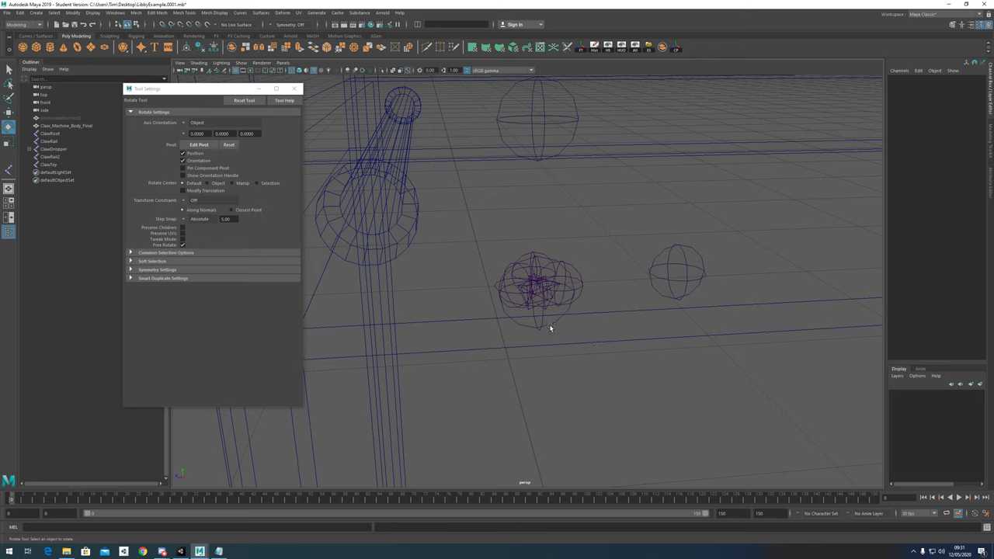
pyautogui.click(499, 311)
pyautogui.click(30, 149)
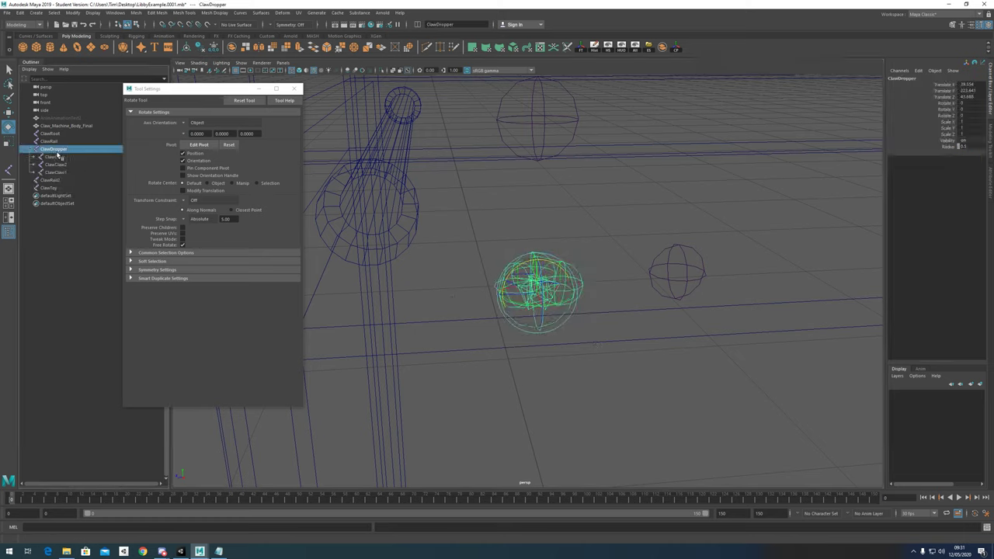
pyautogui.click(59, 157)
pyautogui.click(62, 166)
pyautogui.click(63, 173)
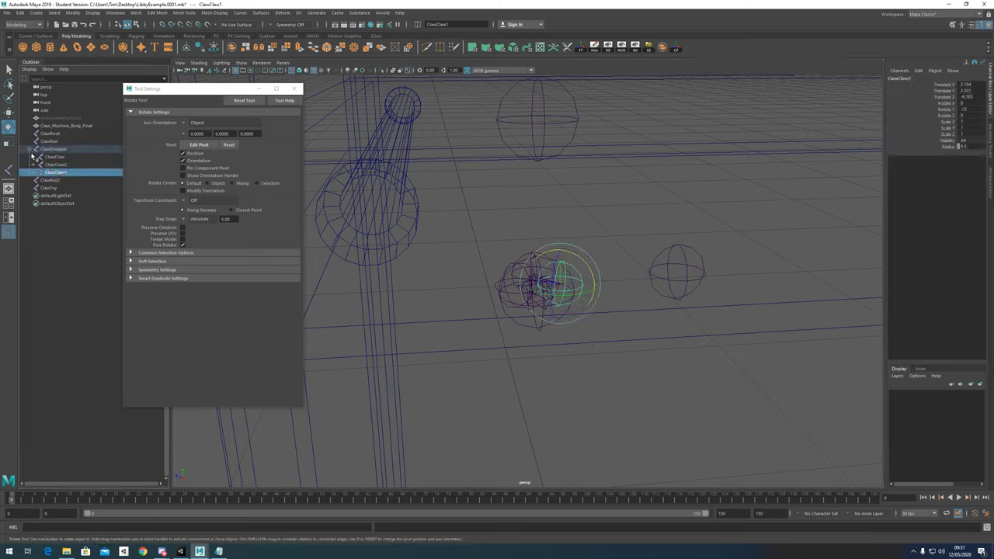
pyautogui.click(30, 149)
pyautogui.click(30, 149)
# Step: Parent the ClawDropper joint to the ClawRail2 joint above it
pyautogui.click(57, 150)
pyautogui.keyDown('alt'); pyautogui.moveTo(539, 231); pyautogui.dragTo(504, 242); pyautogui.keyUp('alt')
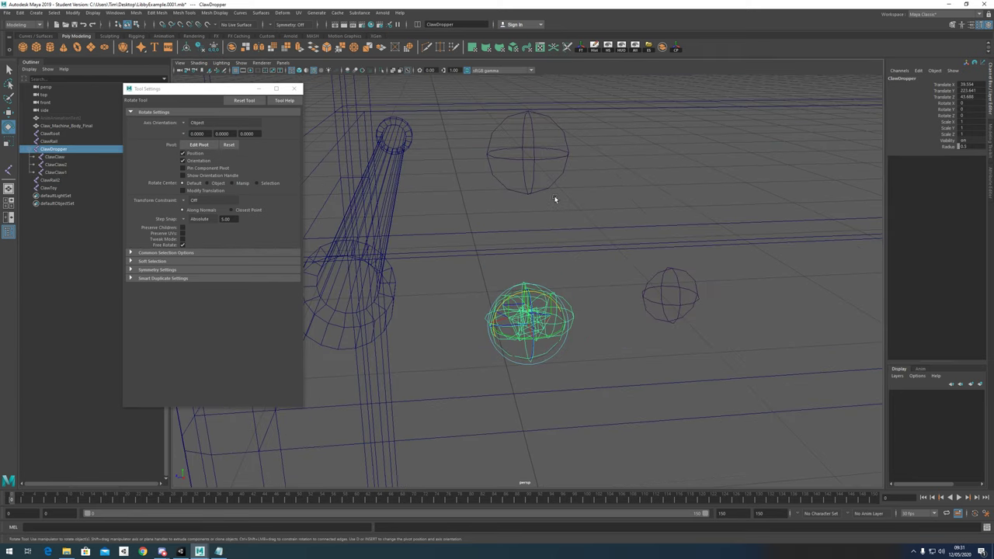
pyautogui.keyDown('shift'); pyautogui.click(546, 157); pyautogui.keyUp('shift')
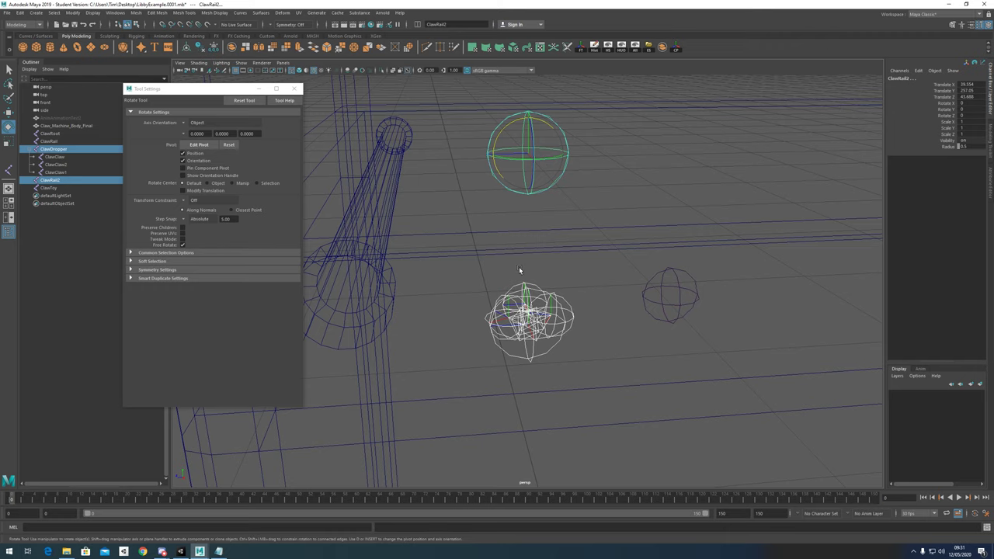
pyautogui.press('p')
pyautogui.scroll(-5, 556, 214)
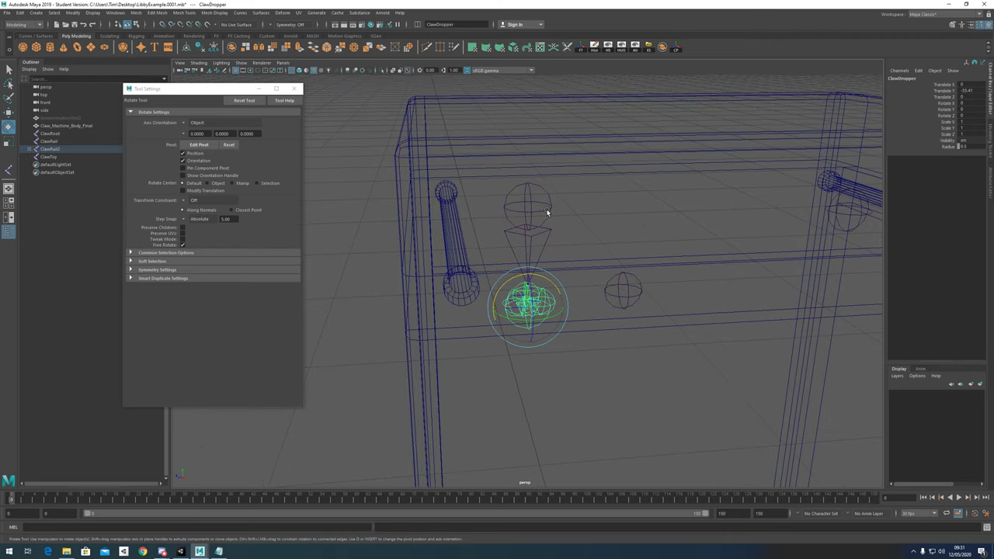
# Step: Try moving the ClawRail2 joint sideways to test that the dropper follows, and undo the move
pyautogui.click(548, 211)
pyautogui.click(545, 210)
pyautogui.press('w')
pyautogui.moveTo(495, 209); pyautogui.dragTo(539, 219)
pyautogui.hotkey('ctrl', 'z')
# Step: Check the joints under ClawRail2, and parent ClawRail2 to the ClawRail joint
pyautogui.keyDown('alt'); pyautogui.moveTo(651, 268); pyautogui.dragTo(586, 295); pyautogui.keyUp('alt')
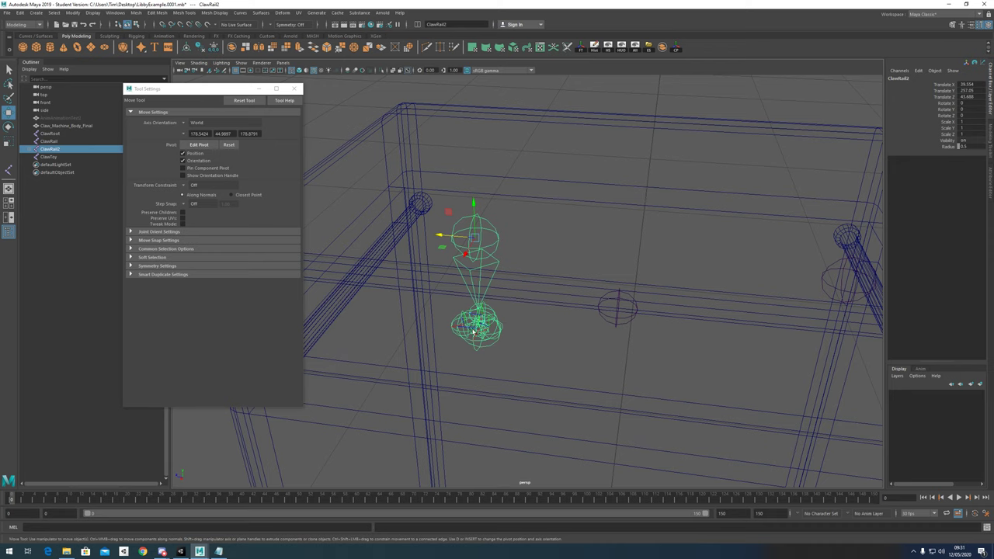
pyautogui.scroll(-3, 512, 327)
pyautogui.keyDown('alt'); pyautogui.moveTo(524, 331); pyautogui.dragTo(622, 311); pyautogui.keyUp('alt')
pyautogui.keyDown('alt'); pyautogui.moveTo(623, 310); pyautogui.dragTo(568, 314, button='middle'); pyautogui.keyUp('alt')
pyautogui.keyDown('alt'); pyautogui.moveTo(569, 314); pyautogui.dragTo(532, 333); pyautogui.keyUp('alt')
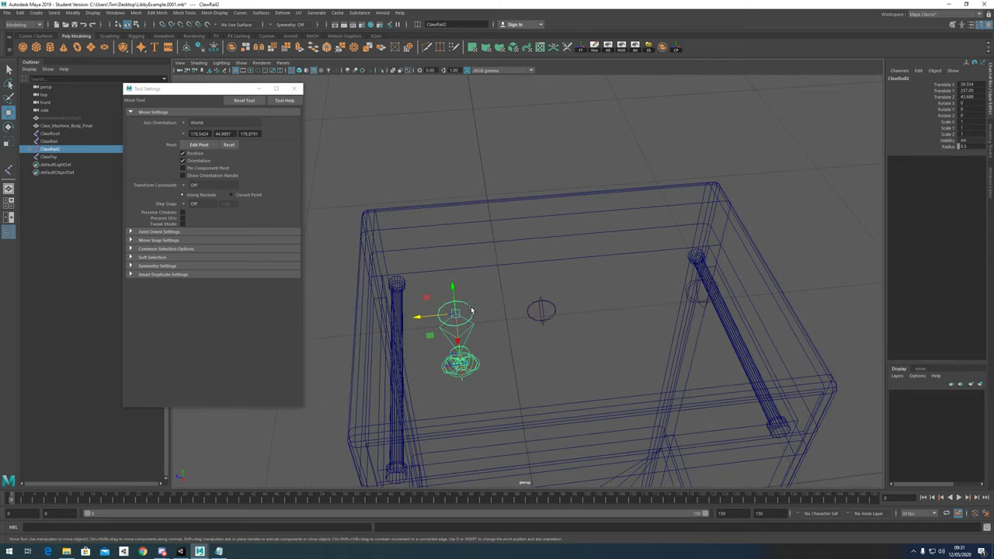
pyautogui.click(31, 150)
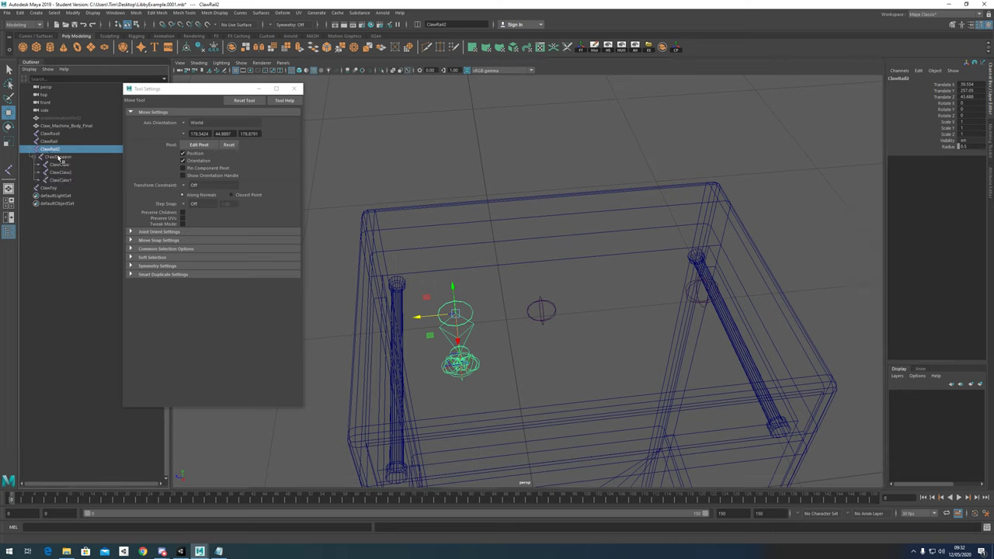
pyautogui.click(688, 285)
pyautogui.press('p')
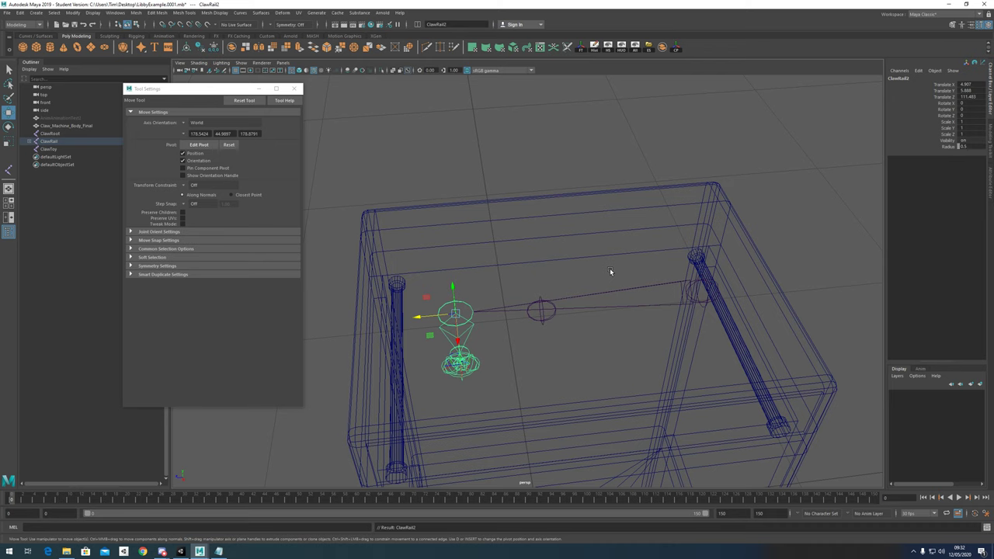
# Step: Try moving the ClawRail joint along its rail and ClawRail2 across the cabinet, and undo the moves
pyautogui.keyDown('alt'); pyautogui.moveTo(609, 270); pyautogui.dragTo(595, 277); pyautogui.keyUp('alt')
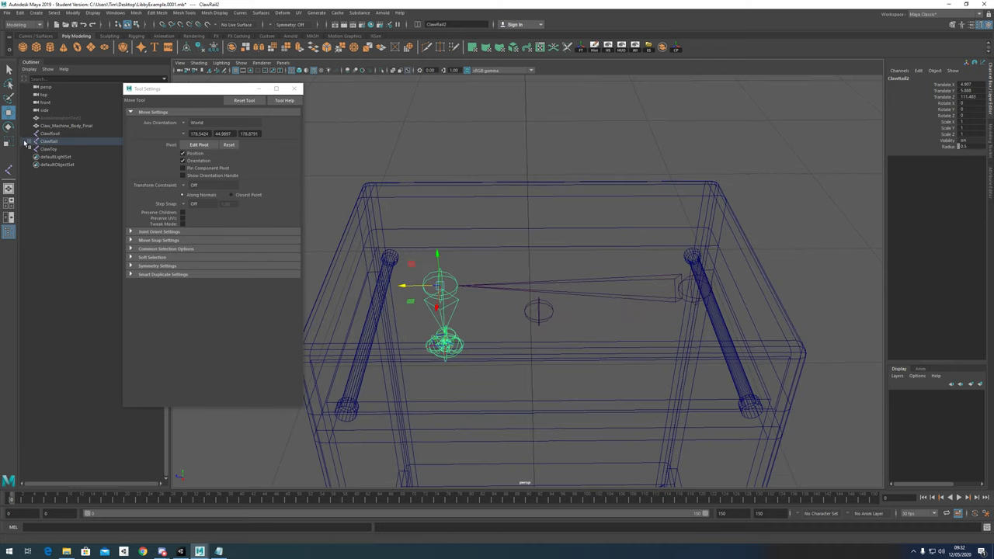
pyautogui.click(30, 142)
pyautogui.click(682, 278)
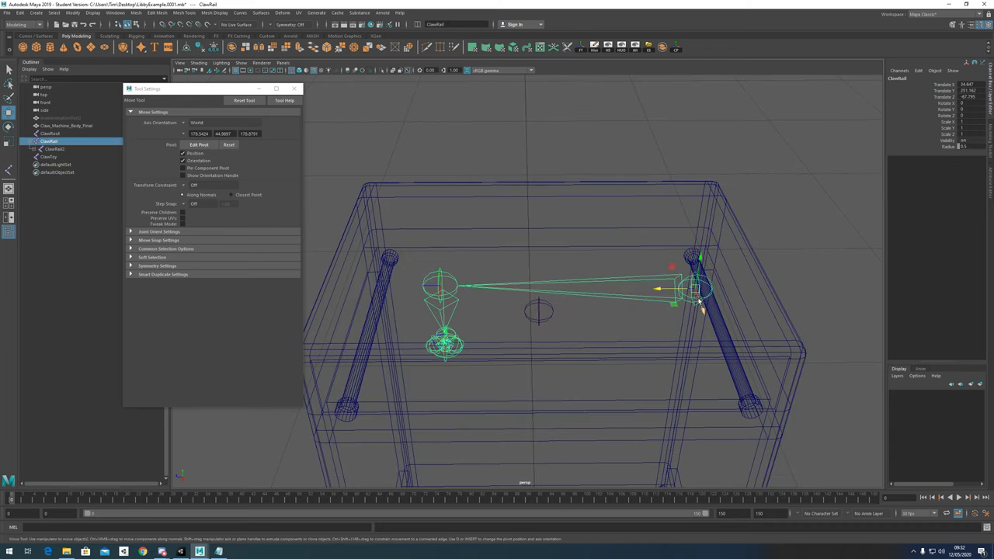
pyautogui.moveTo(698, 307)
pyautogui.mouseDown()
pyautogui.moveTo(690, 275)
pyautogui.moveTo(717, 367)
pyautogui.moveTo(701, 311)
pyautogui.mouseUp()
pyautogui.click(447, 274)
pyautogui.moveTo(407, 284); pyautogui.dragTo(459, 302)
pyautogui.hotkey('ctrl', 'z')
# Step: Parent the ClawRail joint to the ClawRoot joint
pyautogui.keyDown('alt'); pyautogui.moveTo(672, 318); pyautogui.dragTo(702, 320); pyautogui.keyUp('alt')
pyautogui.scroll(-5, 702, 319)
pyautogui.keyDown('alt'); pyautogui.moveTo(702, 319); pyautogui.dragTo(649, 307, button='middle'); pyautogui.keyUp('alt')
pyautogui.keyDown('alt'); pyautogui.moveTo(649, 308); pyautogui.dragTo(642, 306); pyautogui.keyUp('alt')
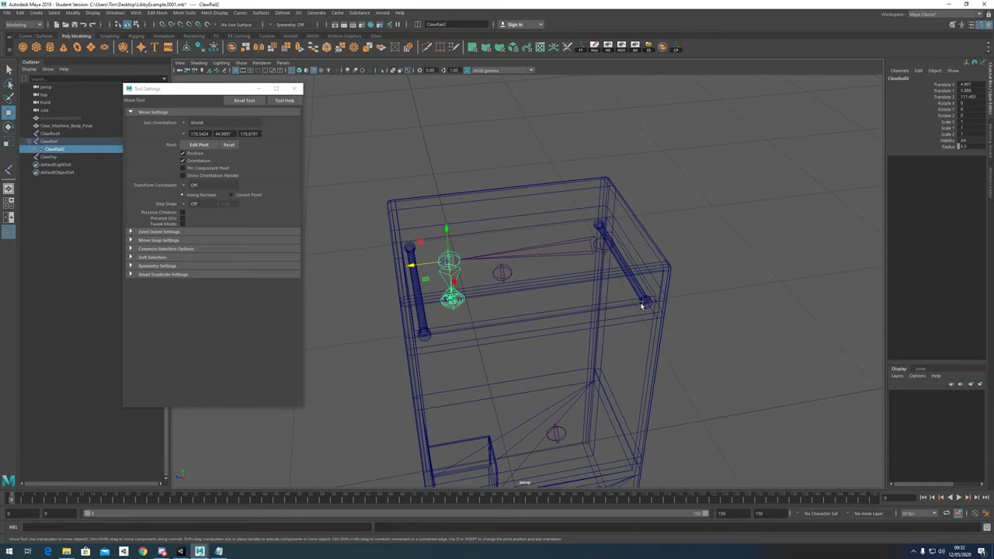
pyautogui.click(603, 249)
pyautogui.click(508, 272)
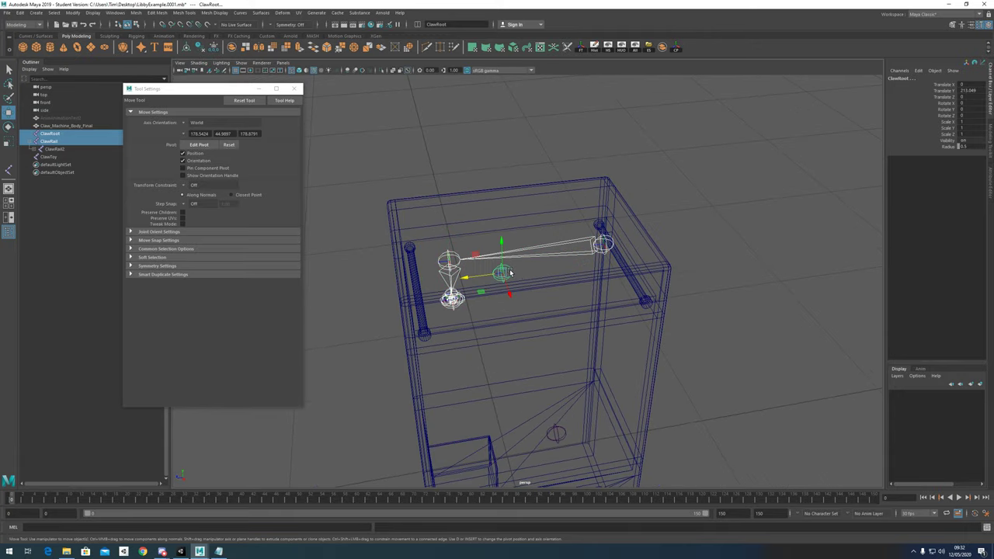
pyautogui.click(604, 249)
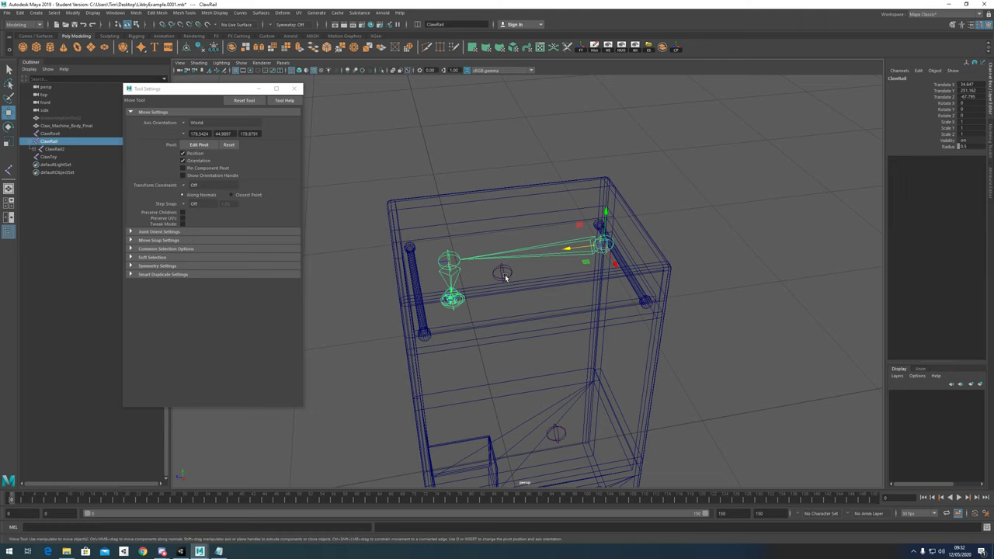
pyautogui.click(505, 274)
pyautogui.press('p')
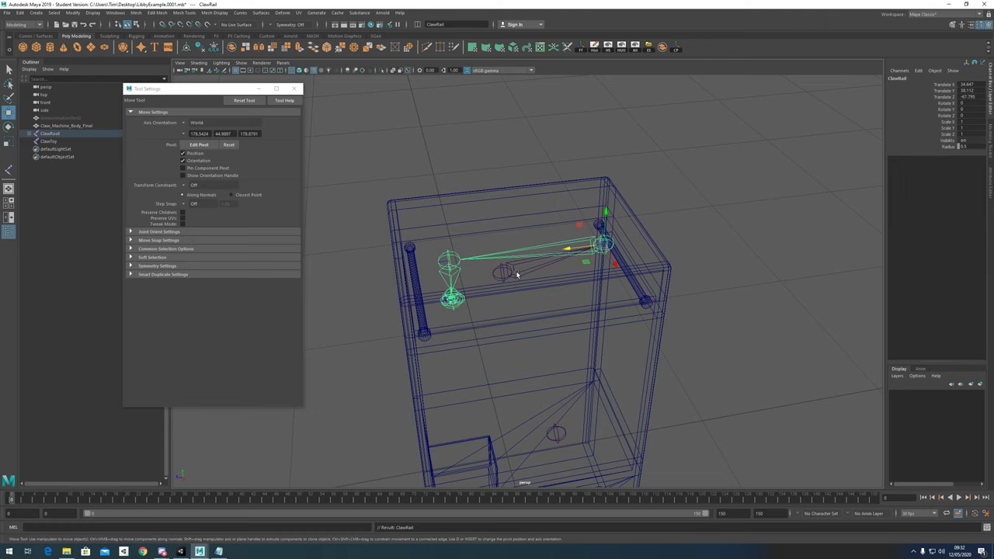
# Step: Parent the ClawToy joint at the bottom of the cabinet to the ClawRoot joint
pyautogui.moveTo(532, 266)
pyautogui.keyDown('alt'); pyautogui.mouseDown()
pyautogui.moveTo(508, 257)
pyautogui.moveTo(535, 253)
pyautogui.moveTo(535, 274)
pyautogui.mouseUp(); pyautogui.keyUp('alt')
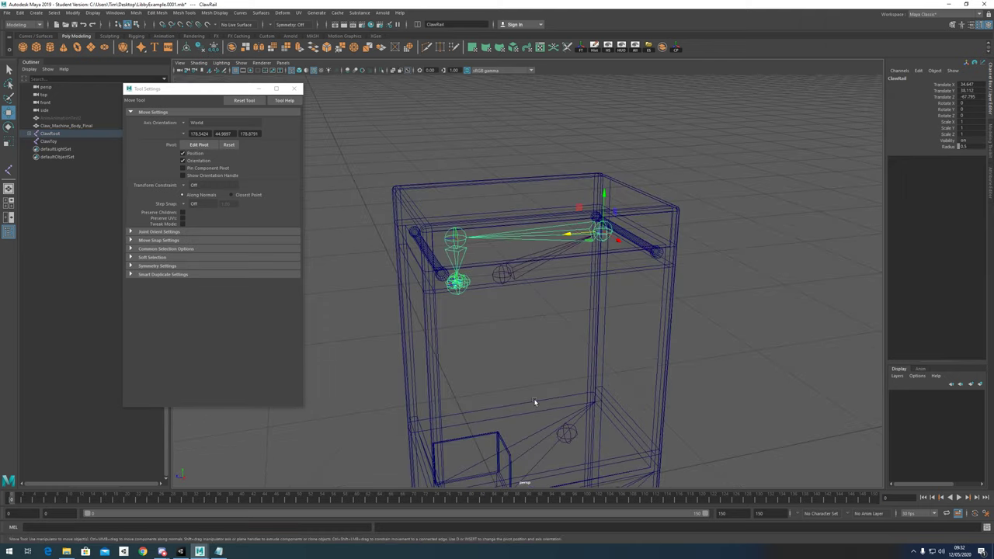
pyautogui.click(571, 436)
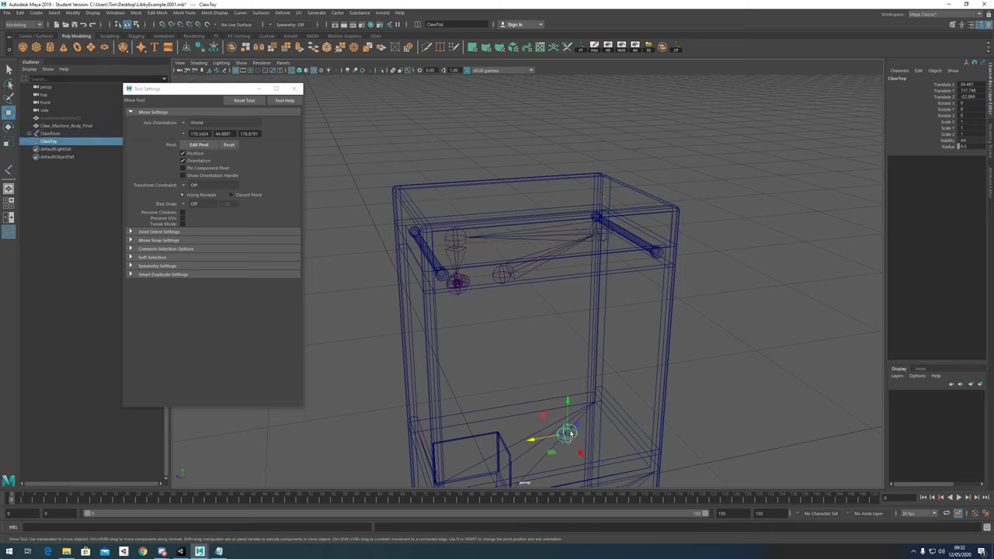
pyautogui.click(503, 278)
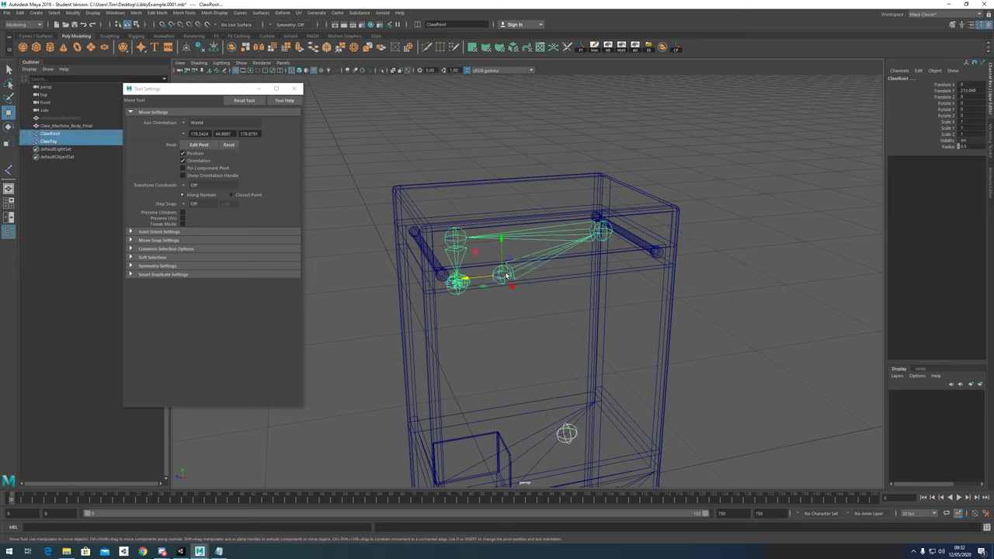
pyautogui.press('p')
# Step: Try moving ClawRail along X and ClawRail2 along Z within the finished hierarchy, and undo the moves
pyautogui.scroll(-3, 612, 273)
pyautogui.keyDown('alt'); pyautogui.moveTo(612, 272); pyautogui.dragTo(599, 292); pyautogui.keyUp('alt')
pyautogui.click(581, 263)
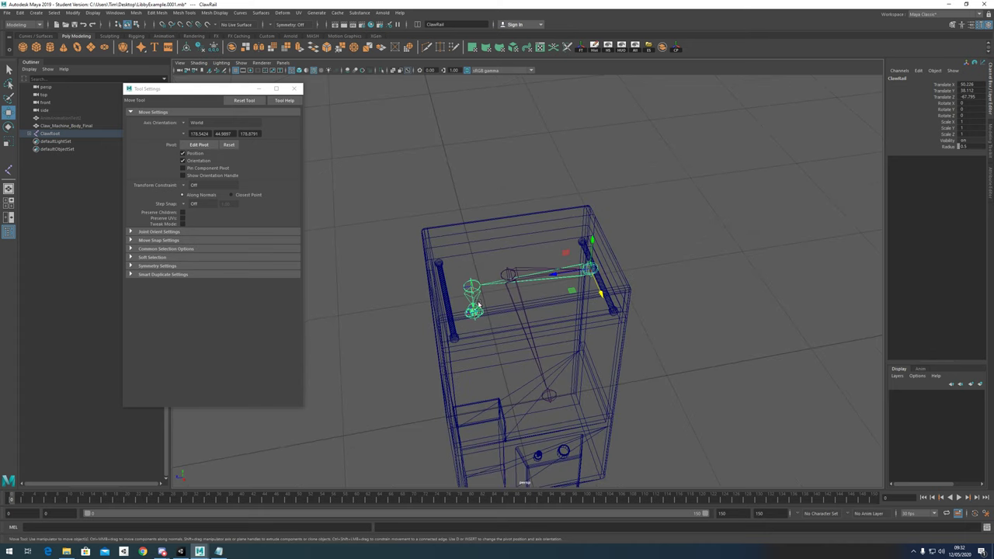
pyautogui.click(481, 268)
pyautogui.click(473, 273)
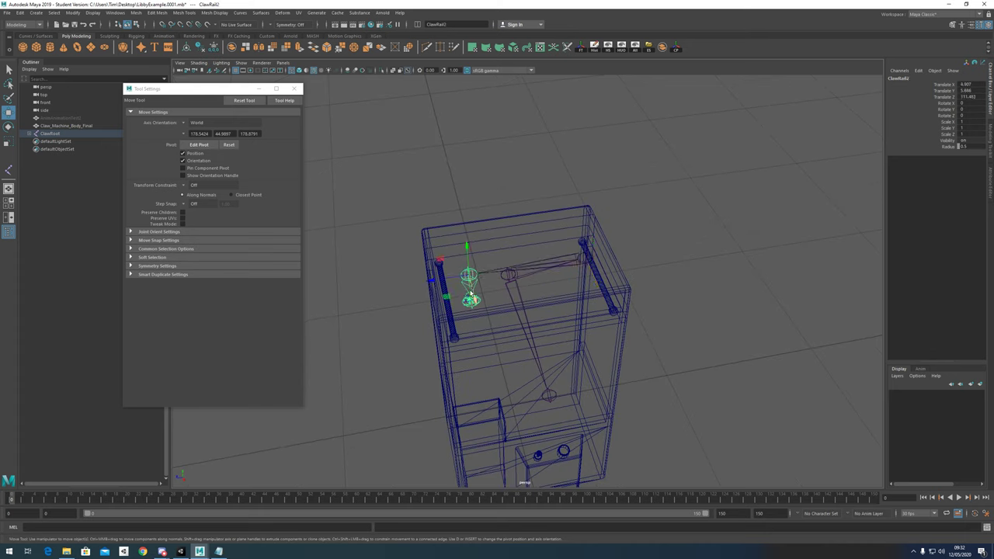
pyautogui.moveTo(452, 280); pyautogui.dragTo(467, 287)
pyautogui.hotkey('ctrl', 'z')
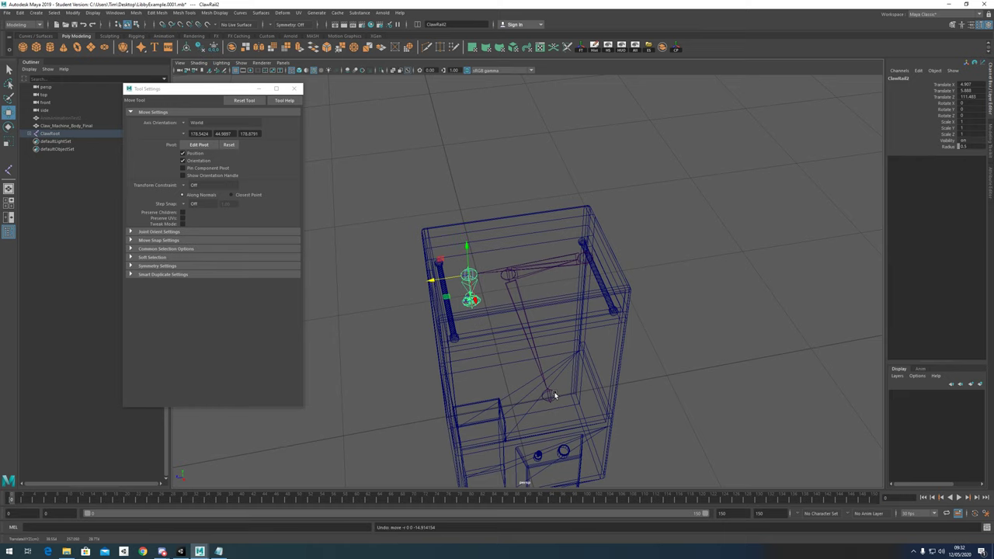
# Step: Try moving the ClawToy joint to test that it moves independently of the claw, and undo the move
pyautogui.click(549, 401)
pyautogui.moveTo(529, 401); pyautogui.dragTo(545, 373)
pyautogui.hotkey('ctrl', 'z')
pyautogui.scroll(-3, 536, 358)
pyautogui.scroll(3, 561, 360)
# Step: Try moving the ClawRoot joint to test that the whole skeleton follows, and undo the move
pyautogui.click(508, 281)
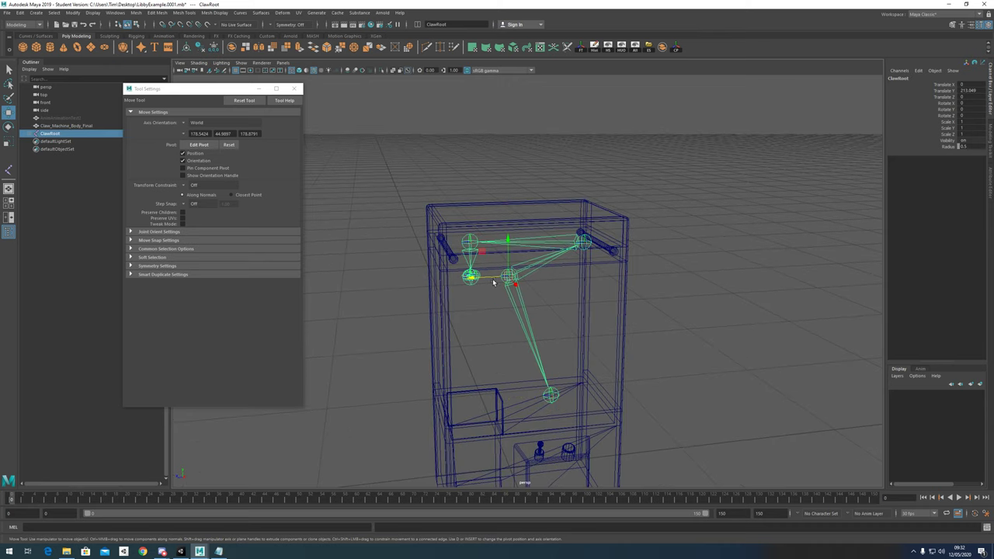
pyautogui.moveTo(488, 279); pyautogui.dragTo(575, 301)
pyautogui.hotkey('ctrl', 'z')
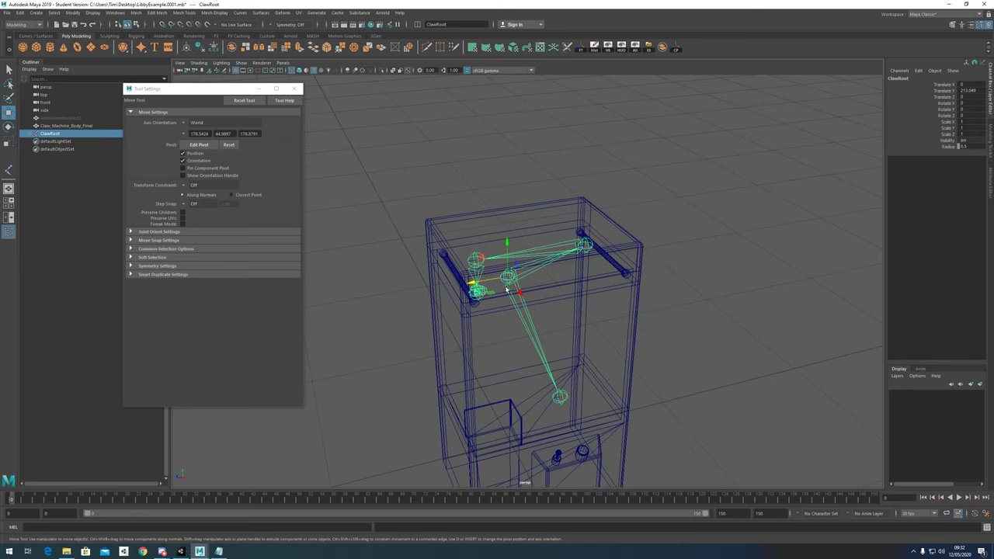